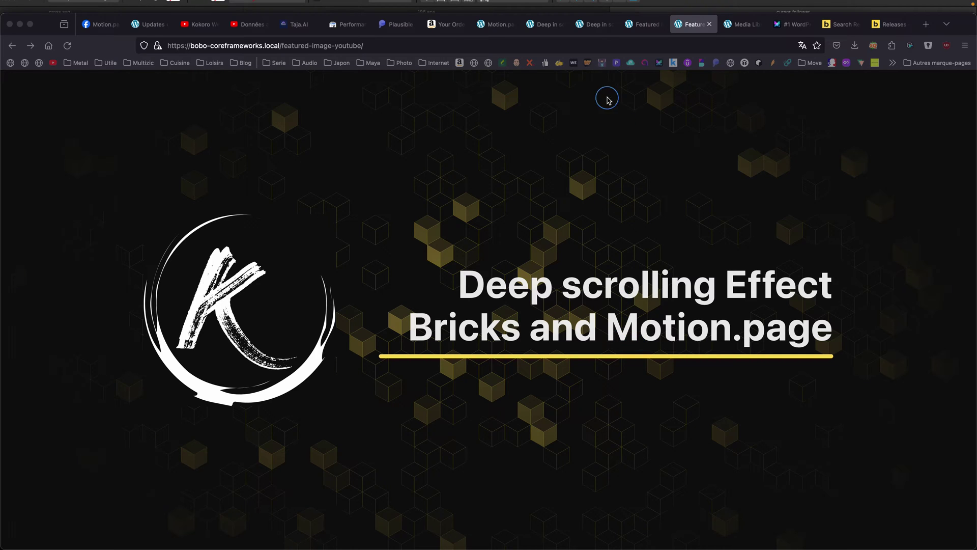
Switch to the 'Deep in screen effect' tab to view the deep-scrolling page preview.
click(593, 26)
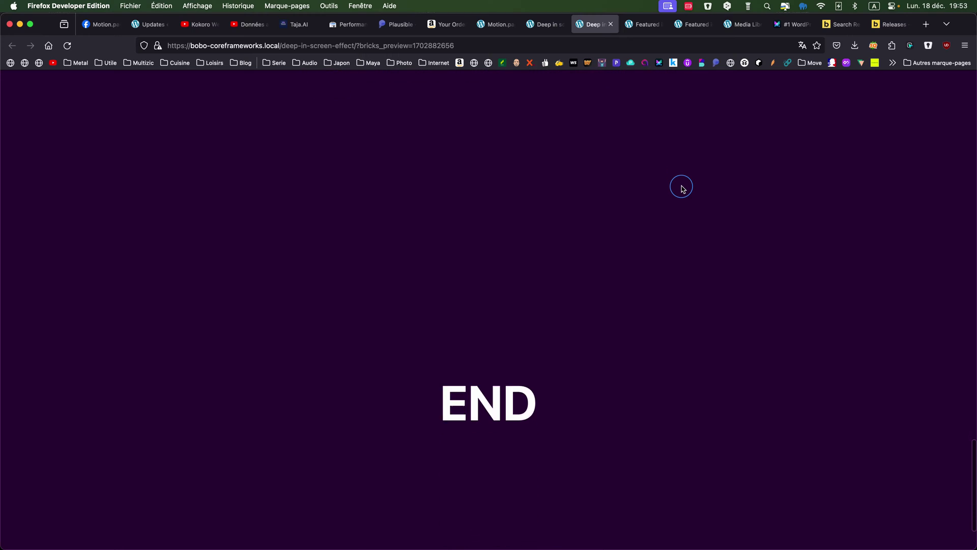
scroll(683, 189, down, 3)
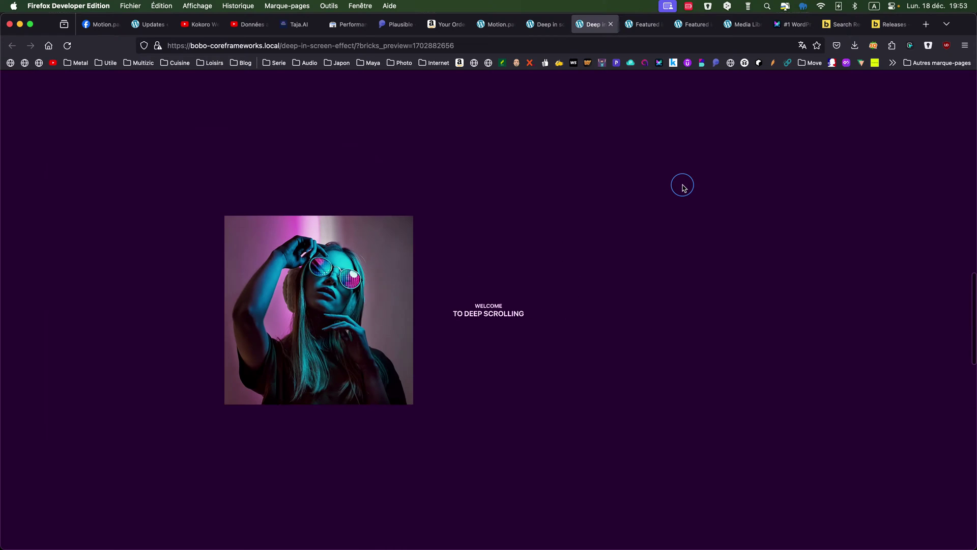
scroll(683, 187, up, 8)
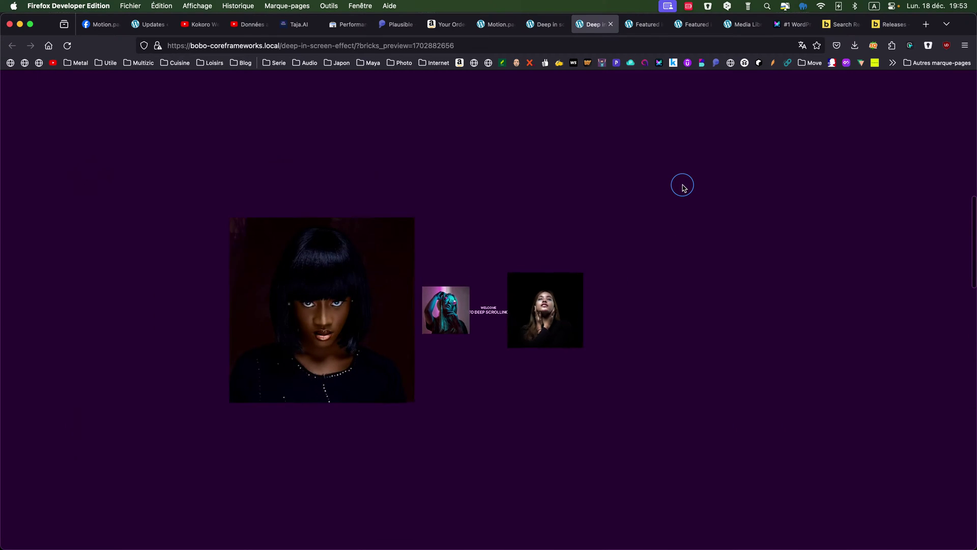
scroll(682, 187, up, 5)
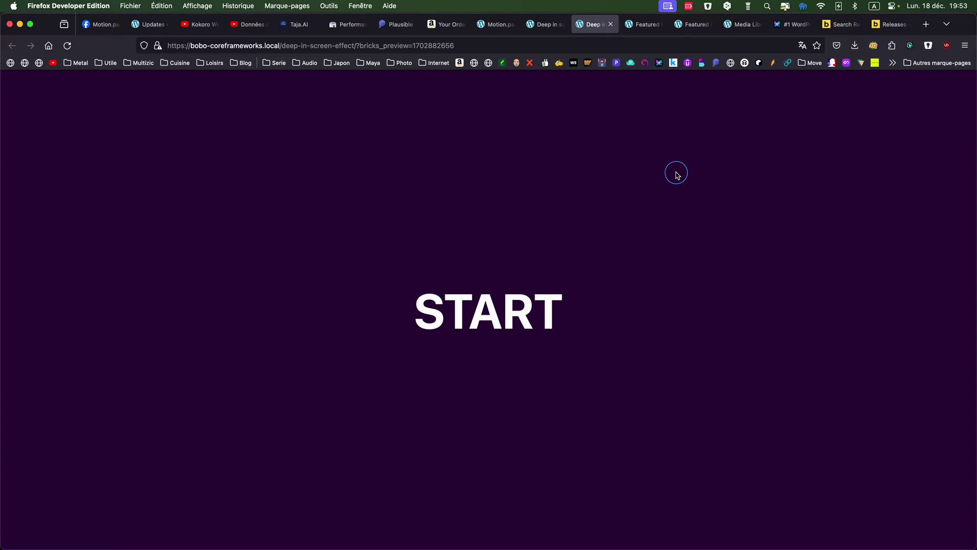
scroll(563, 201, down, 5)
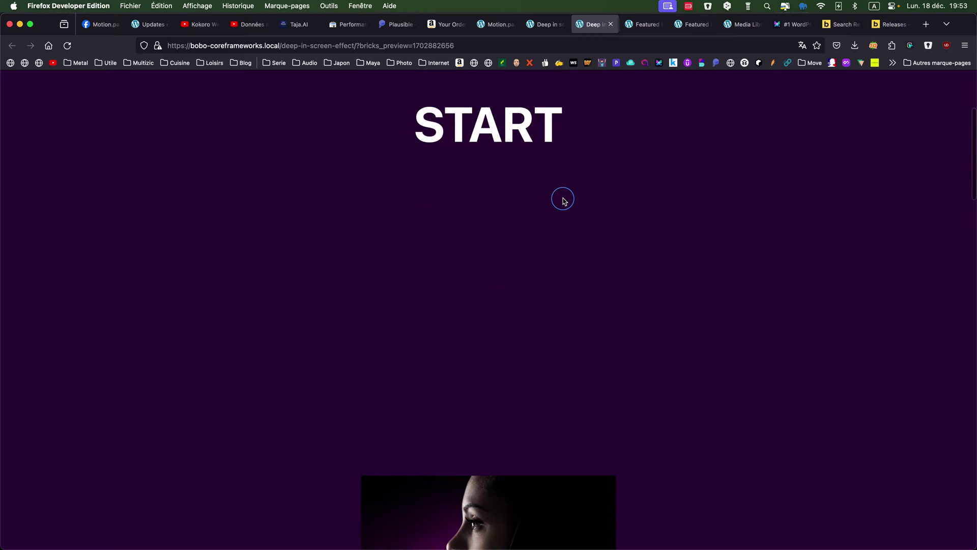
scroll(563, 201, down, 5)
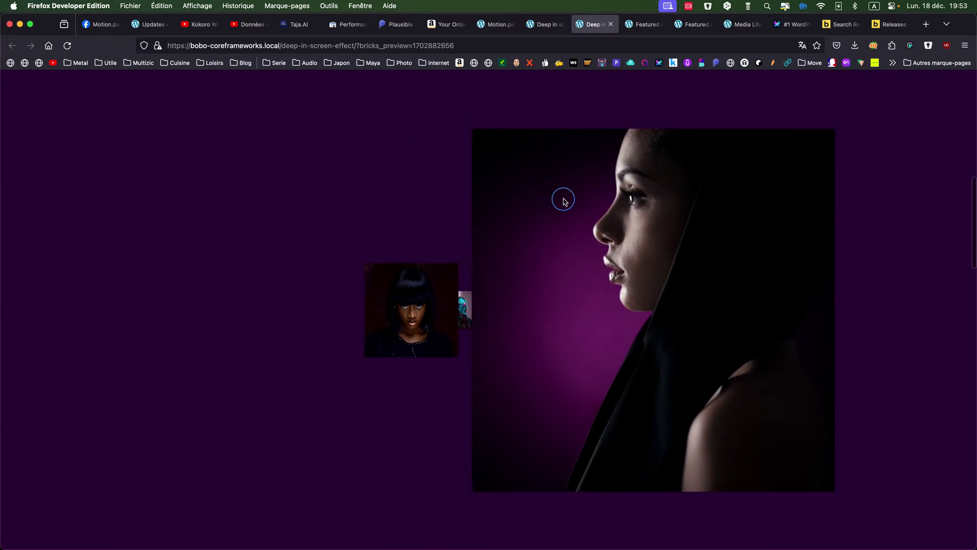
scroll(563, 201, down, 5)
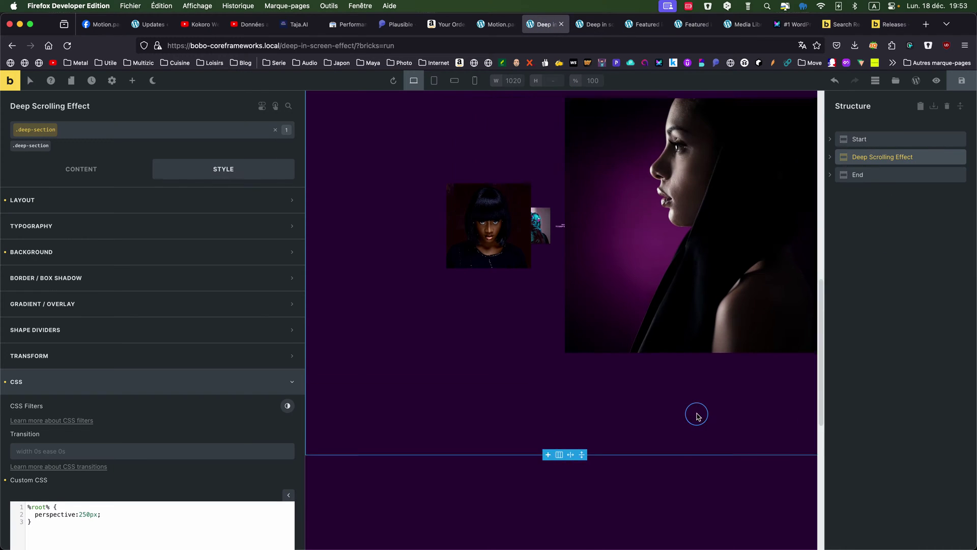
scroll(703, 410, up, 10)
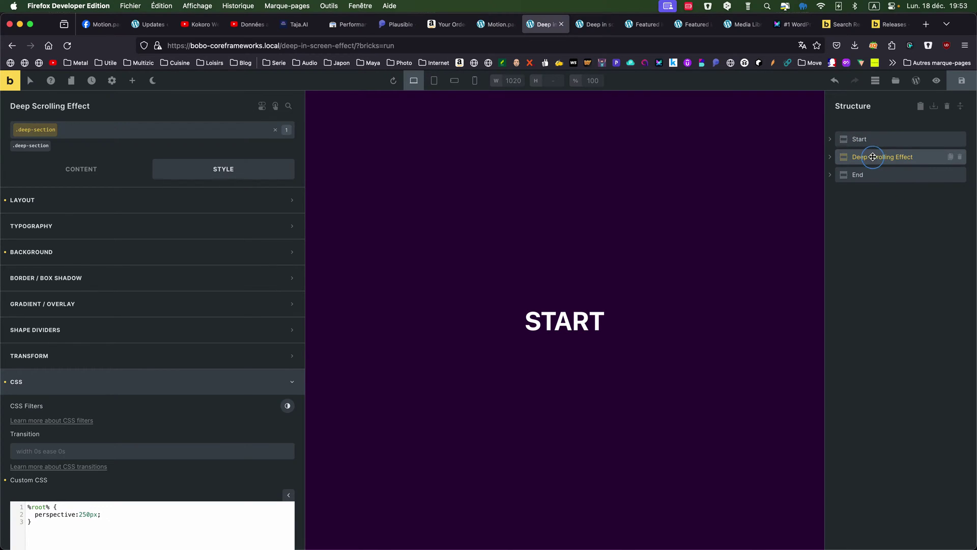
Select and expand the Deep Scrolling Effect section, checking its Content and Style settings.
click(886, 156)
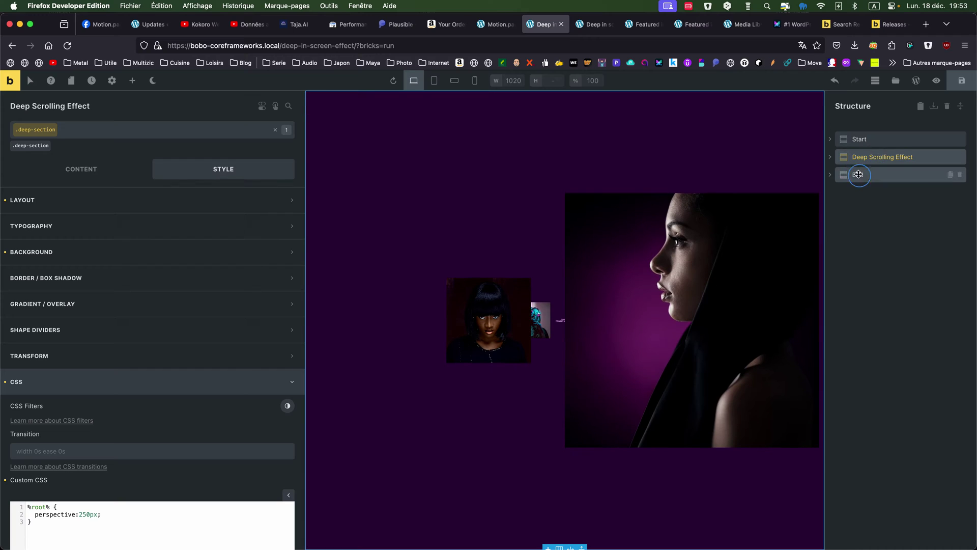
click(830, 158)
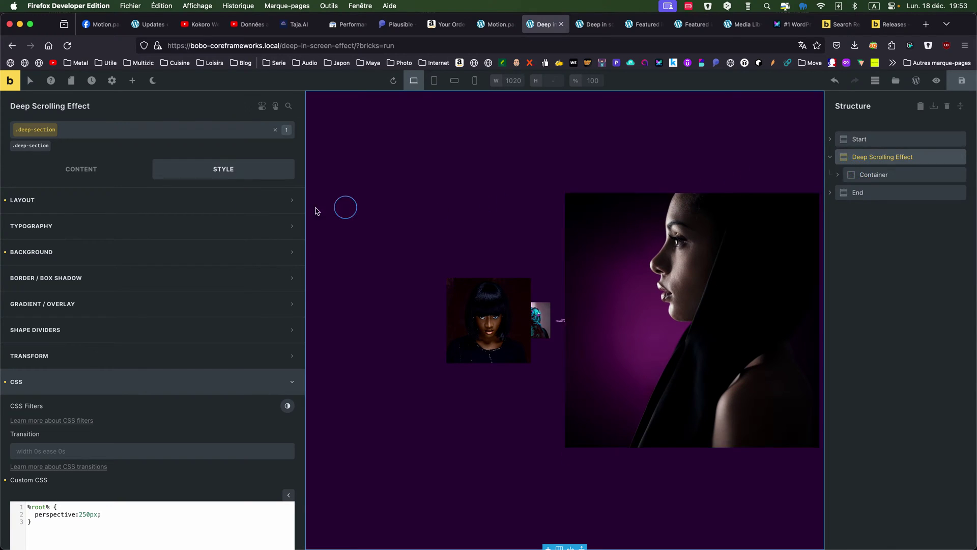
click(84, 165)
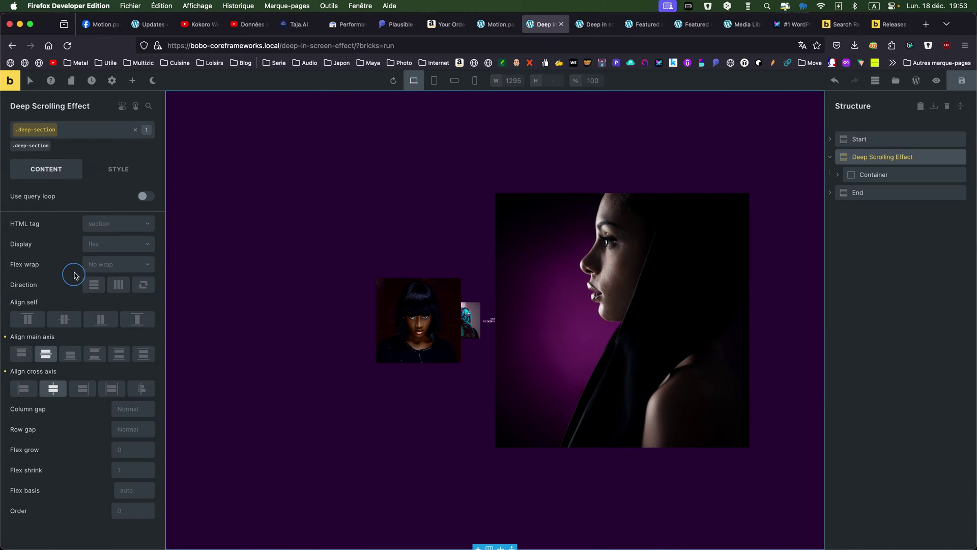
click(110, 174)
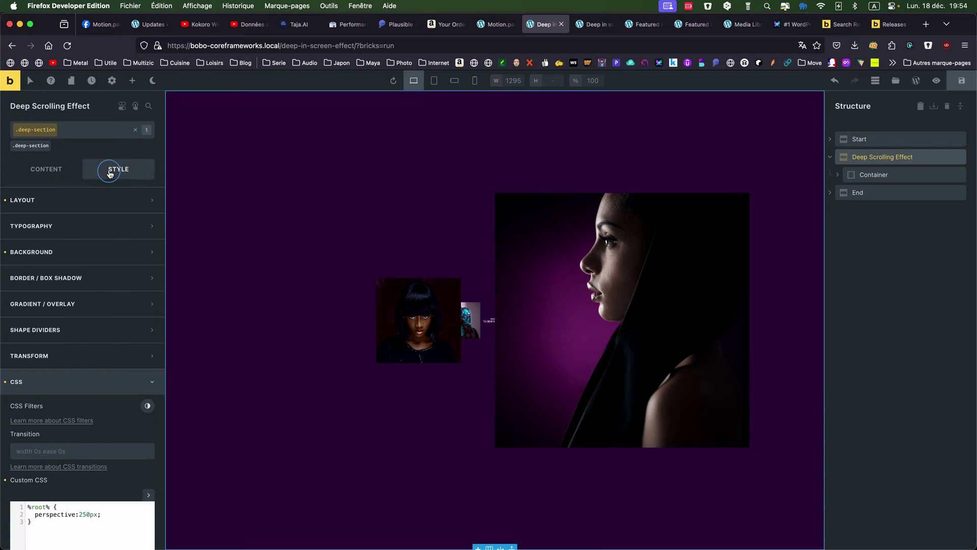
Review the section's Layout and Background settings, then show its perspective:250px custom CSS.
click(96, 203)
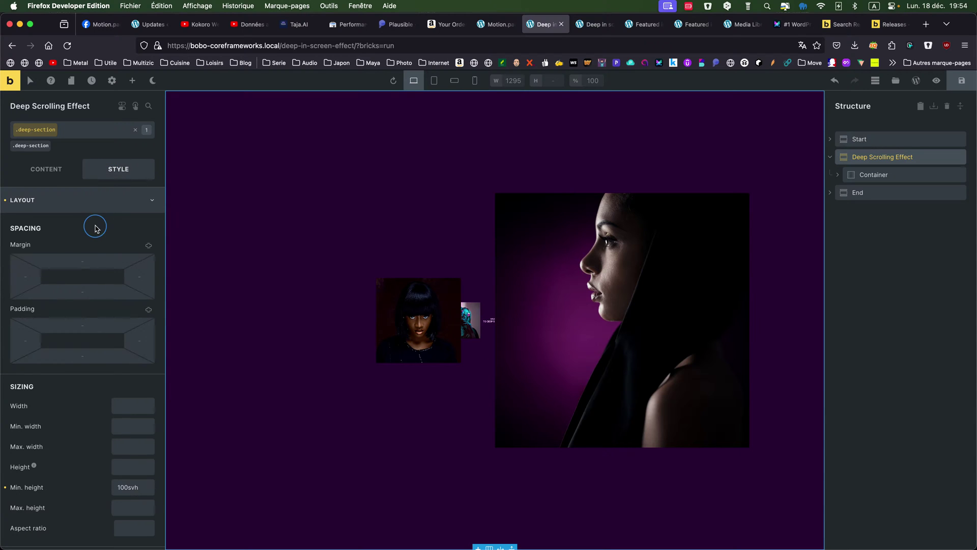
scroll(92, 206, down, 5)
scroll(92, 207, down, 5)
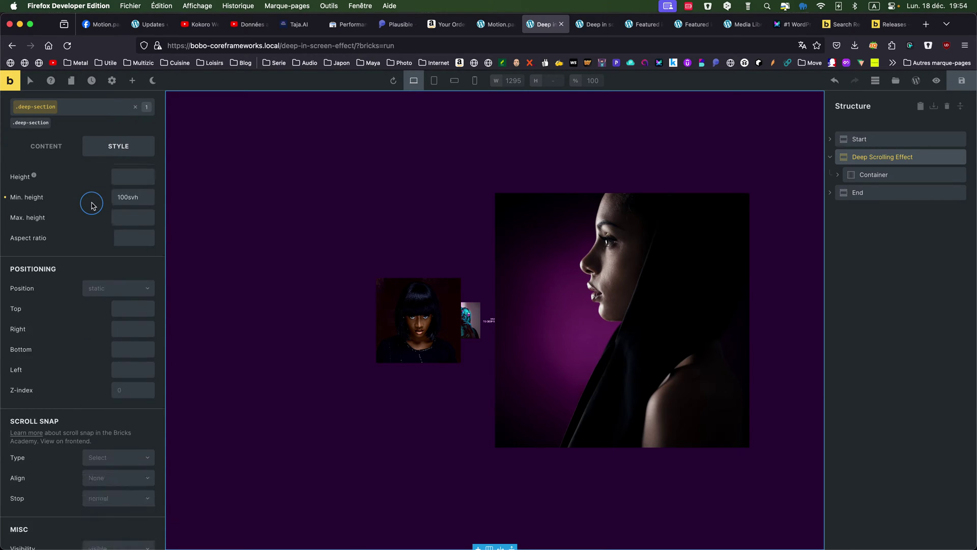
scroll(94, 204, up, 10)
click(95, 201)
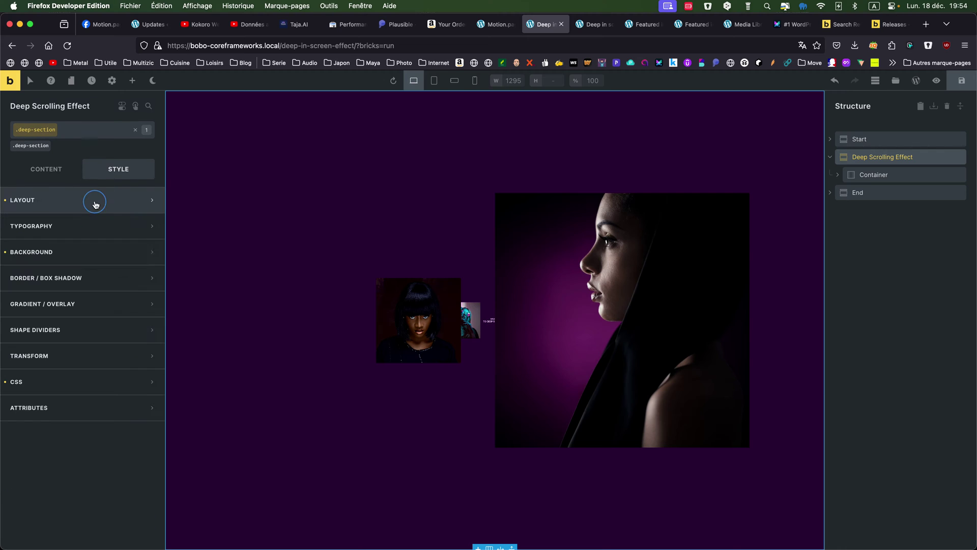
click(84, 250)
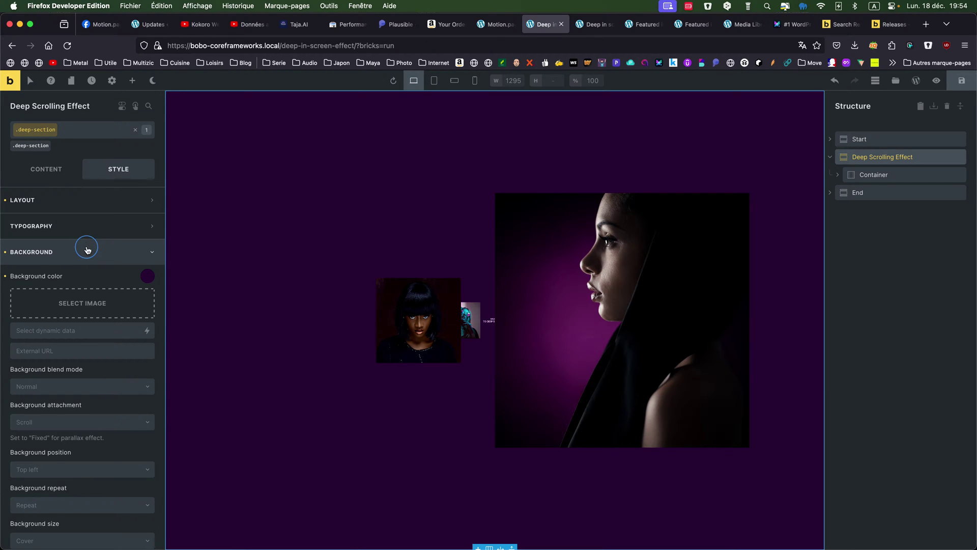
click(88, 249)
click(76, 382)
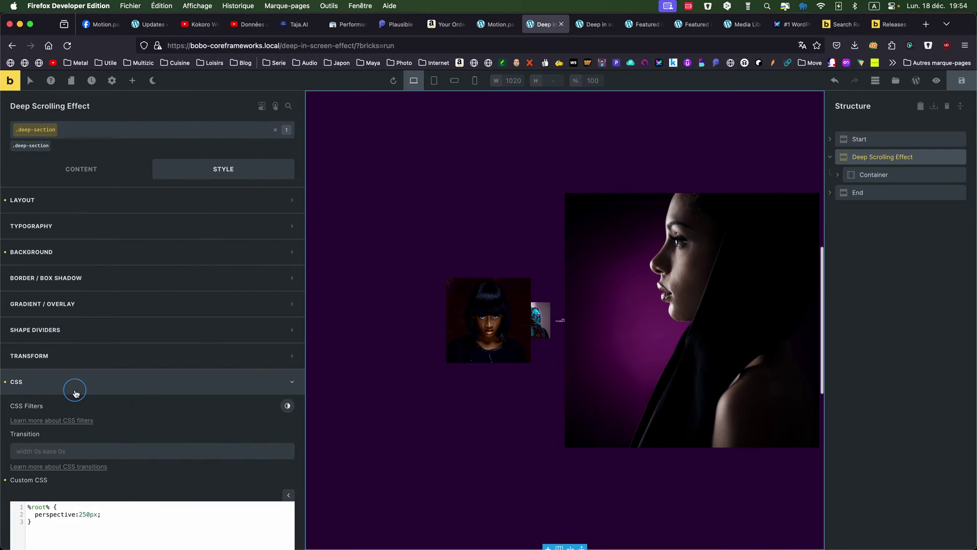
Delete the perspective:250px custom CSS to preview its effect, restore it, and save the page.
scroll(96, 473, down, 2)
scroll(96, 473, down, 1)
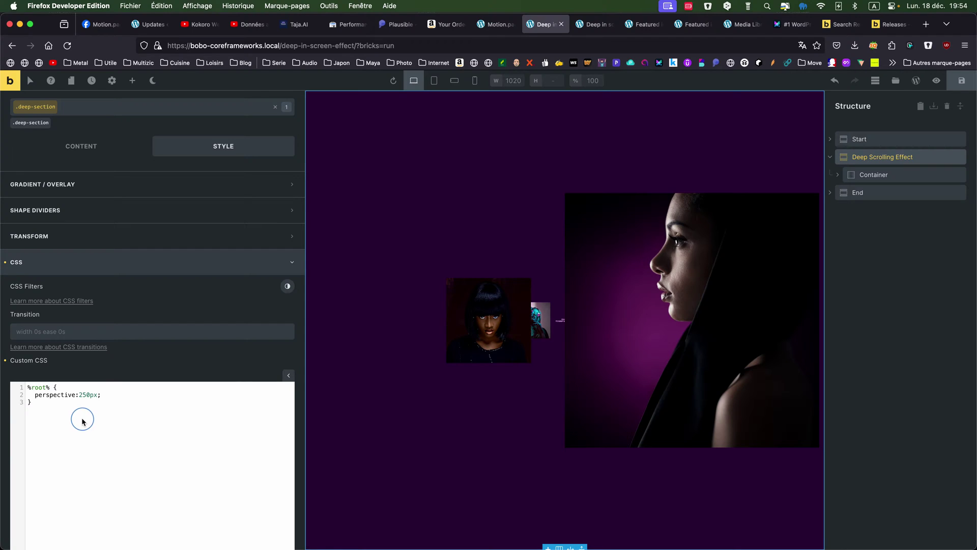
drag(27, 403, 28, 388)
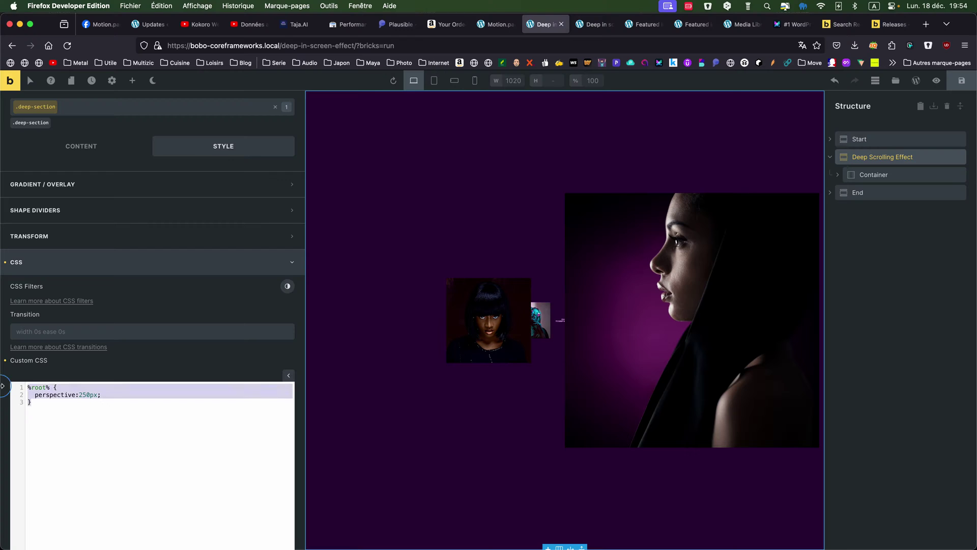
key(BackSpace)
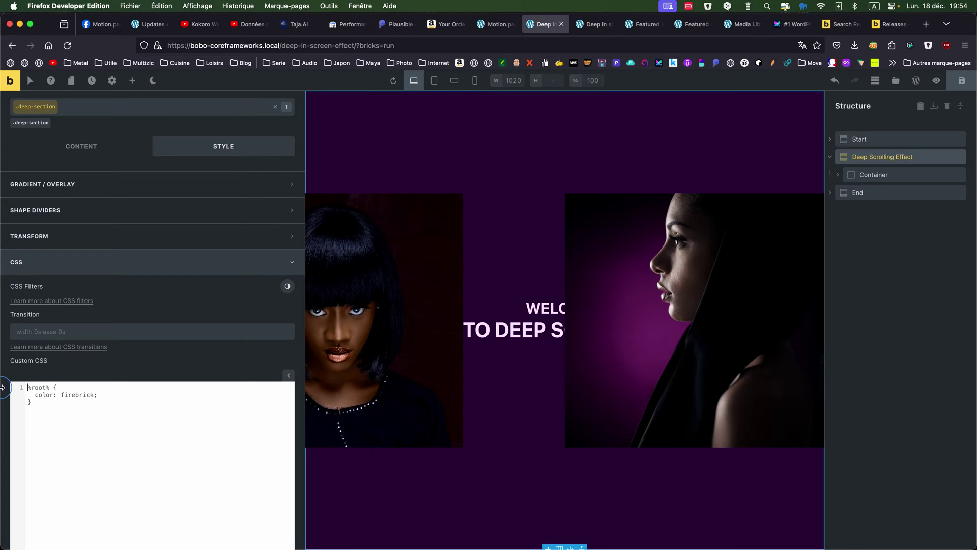
drag(23, 403, 32, 389)
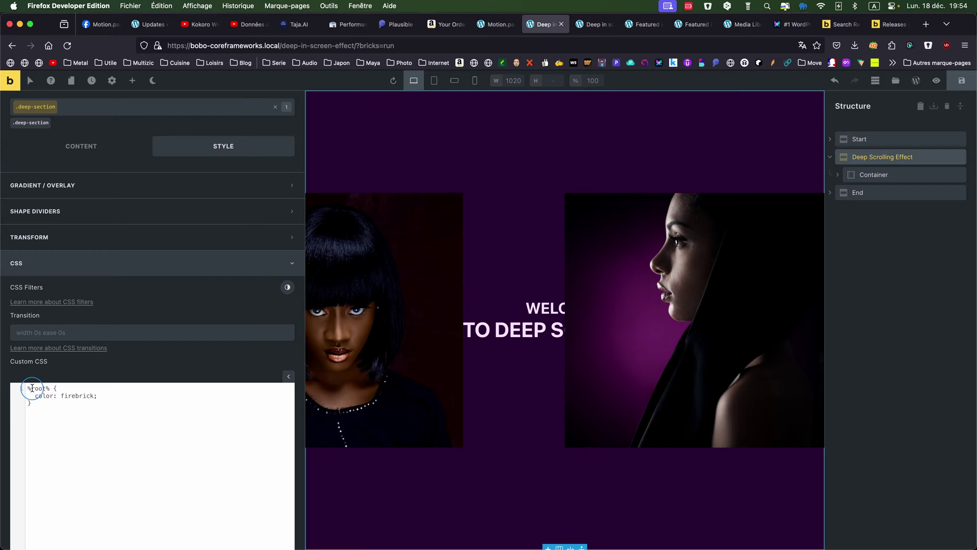
text(%root% {   perspective:250px; })
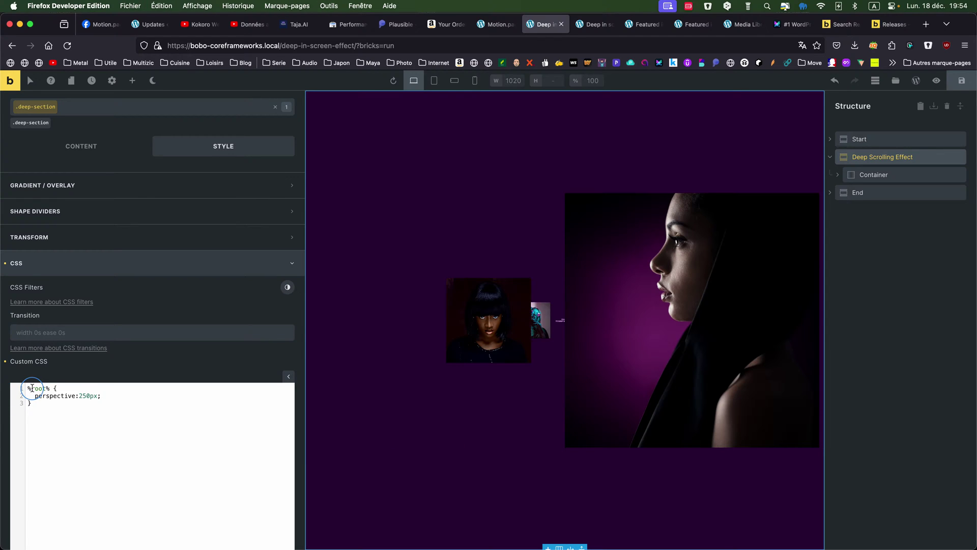
click(965, 82)
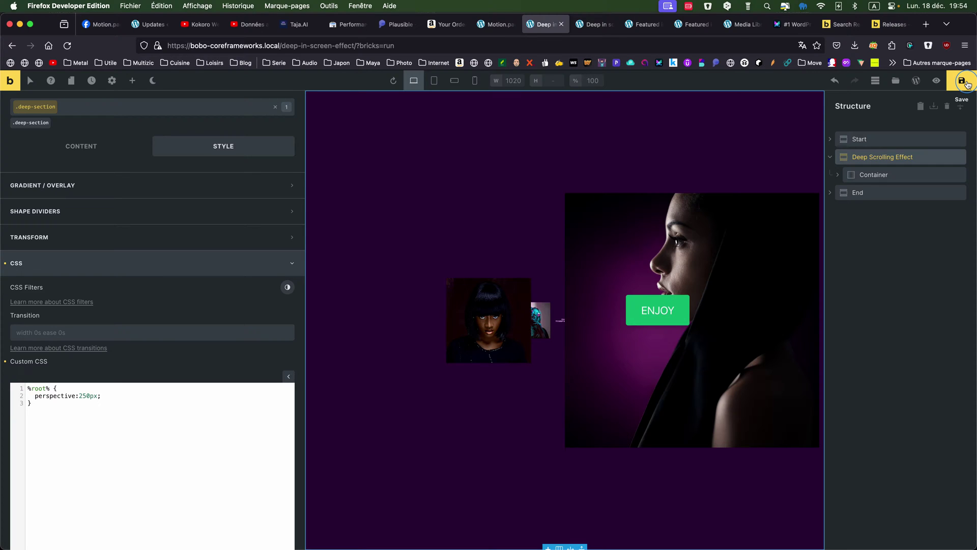
click(921, 106)
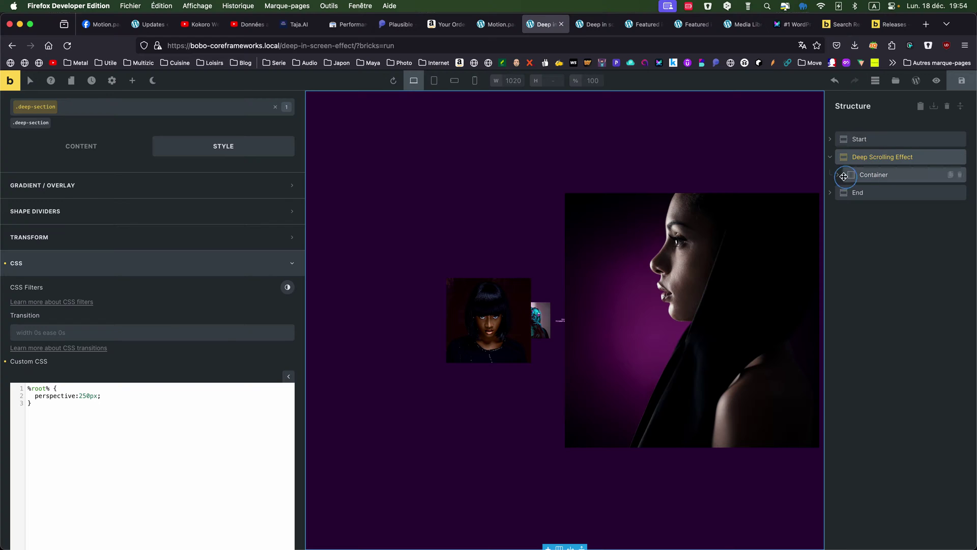
Select Picture Wrapper 1 and inspect its layout: width 100%, aspect ratio 1, absolute position.
click(840, 178)
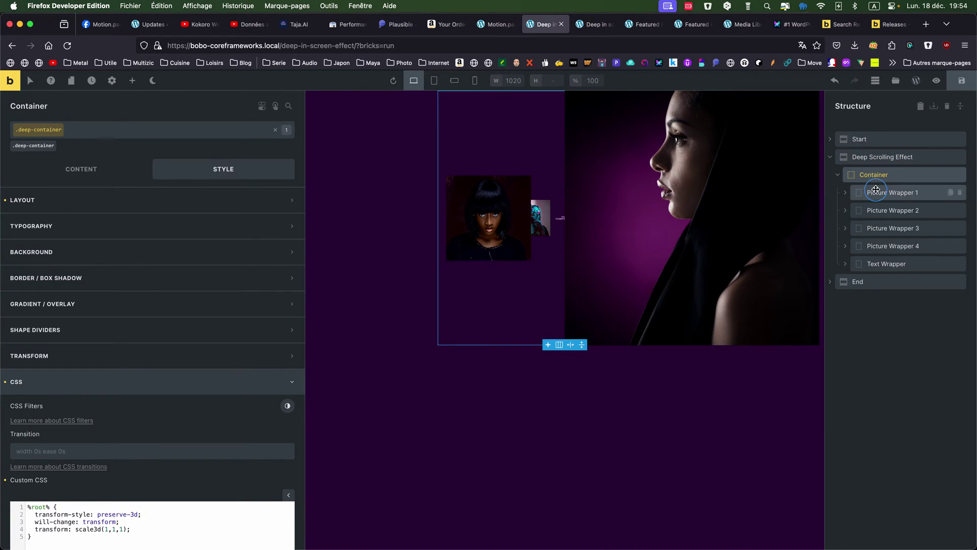
click(876, 191)
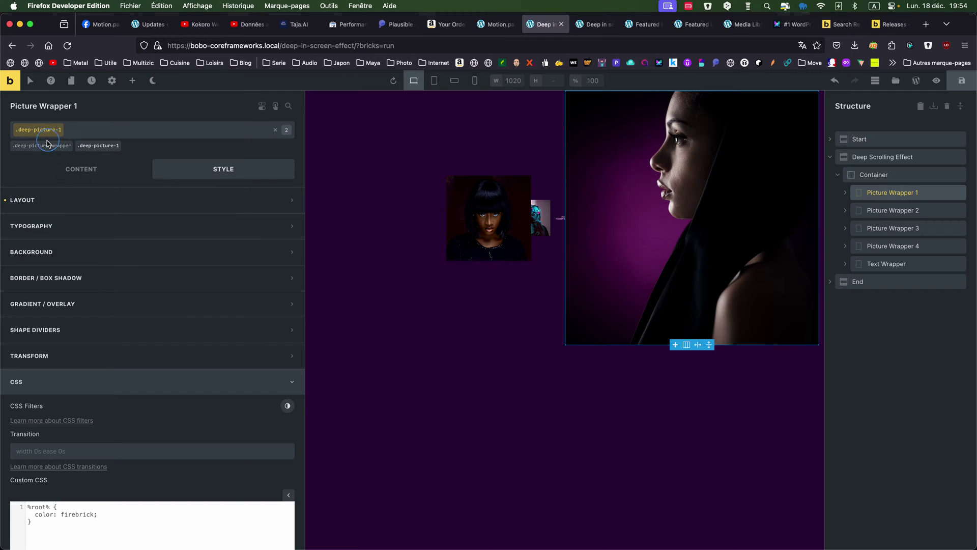
click(46, 146)
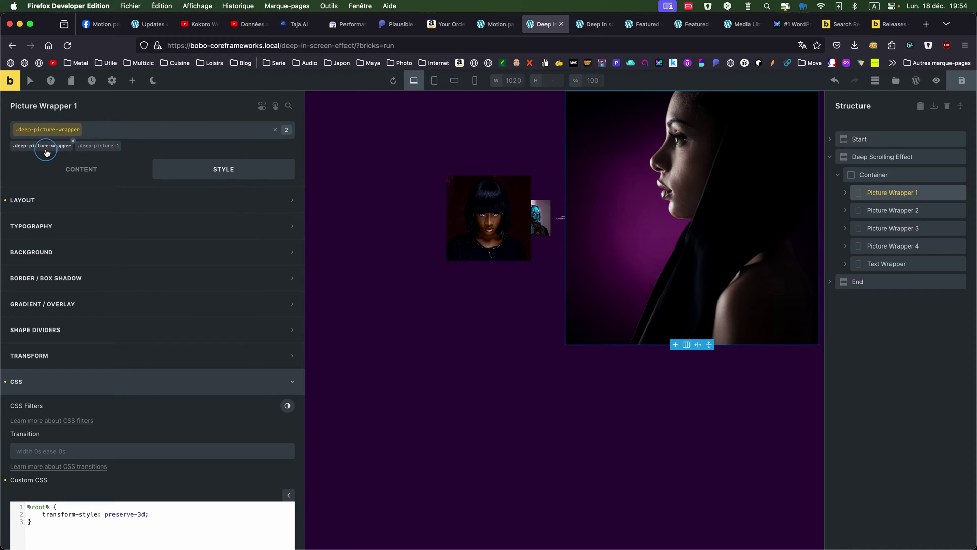
click(104, 201)
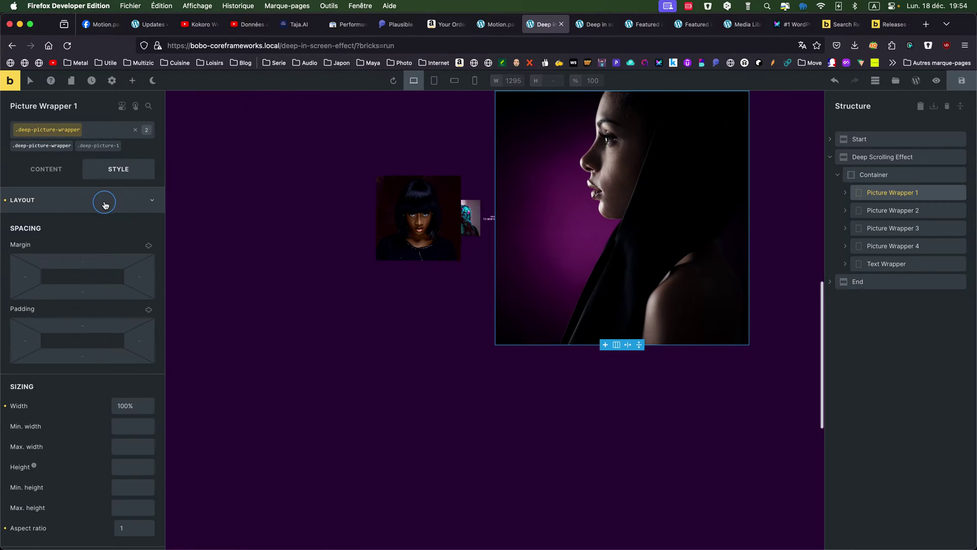
scroll(108, 333, down, 3)
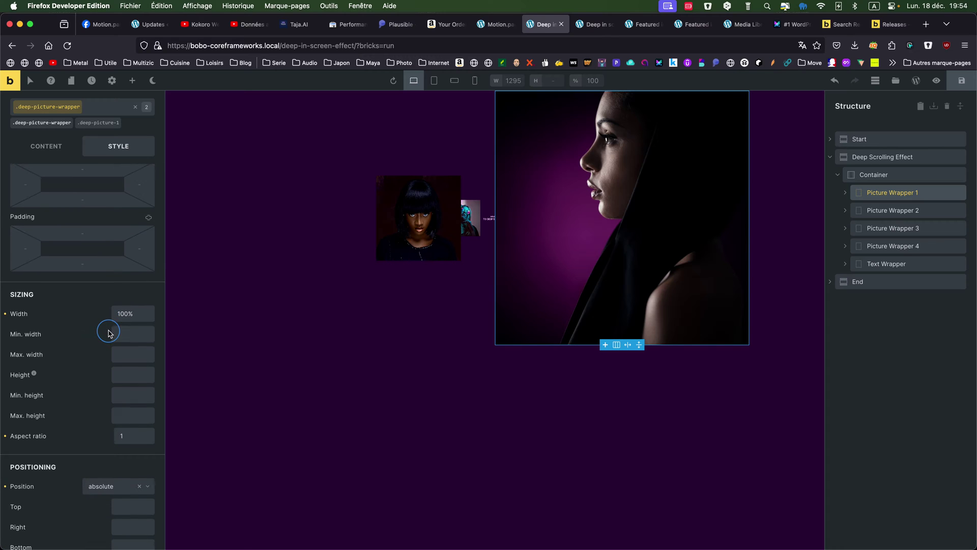
scroll(108, 333, down, 6)
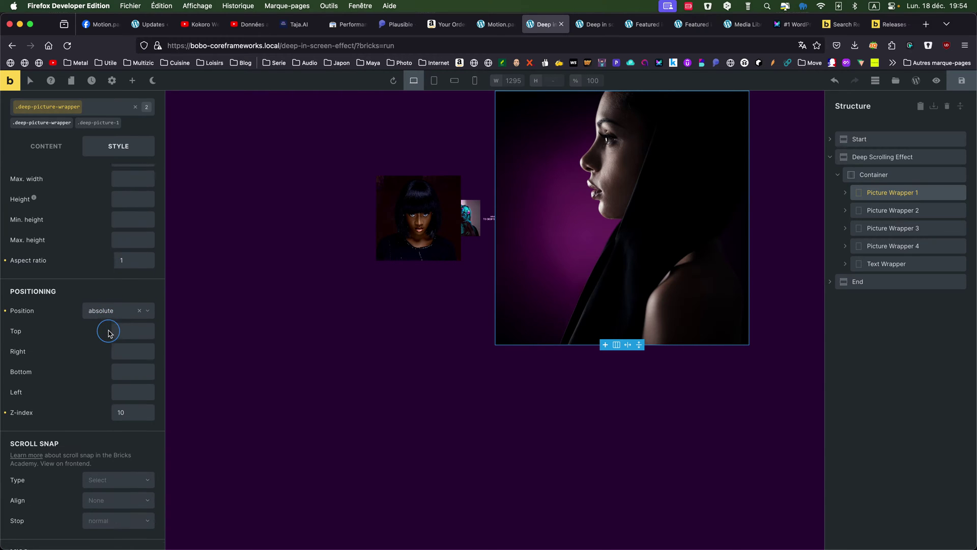
scroll(108, 333, down, 1)
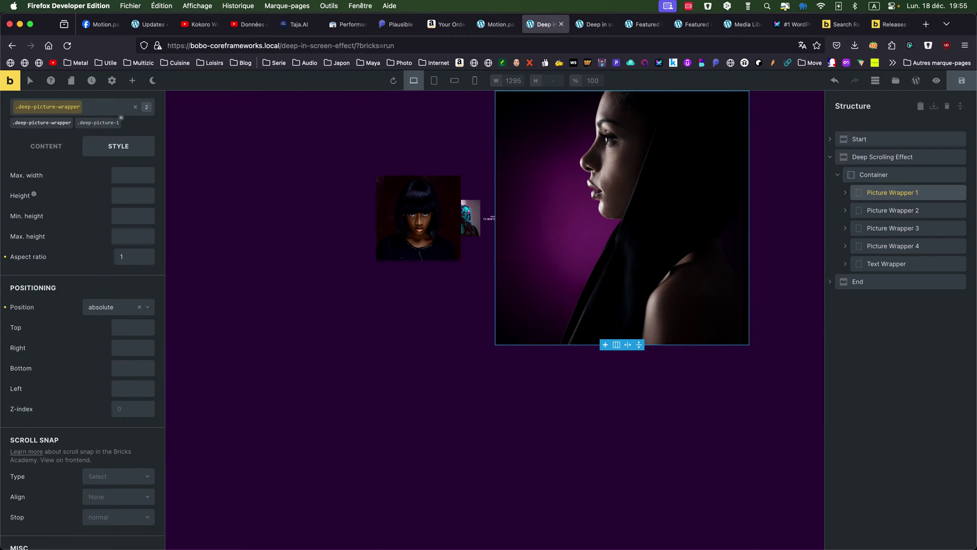
click(99, 123)
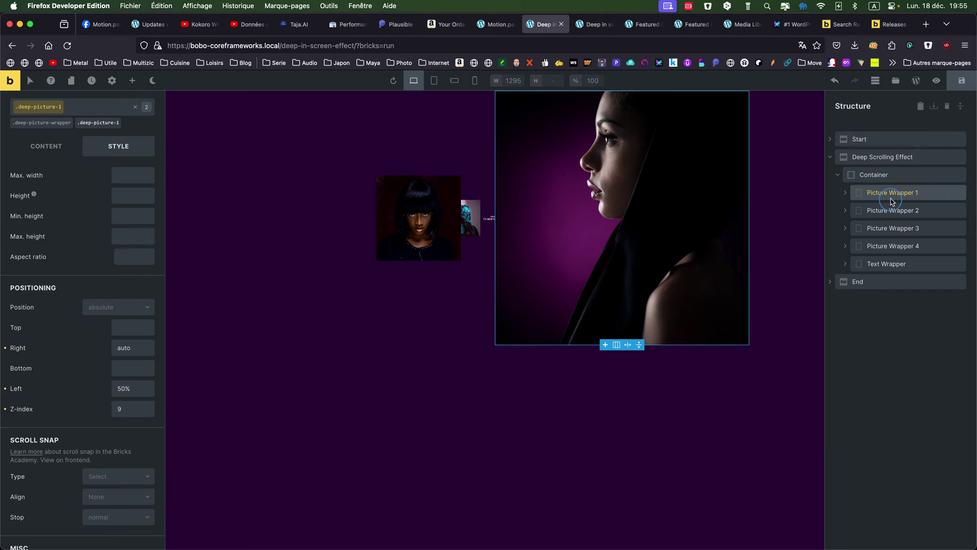
Show the .deep-picture-wrapper class's custom CSS, transform-style: preserve-3d.
scroll(29, 222, up, 5)
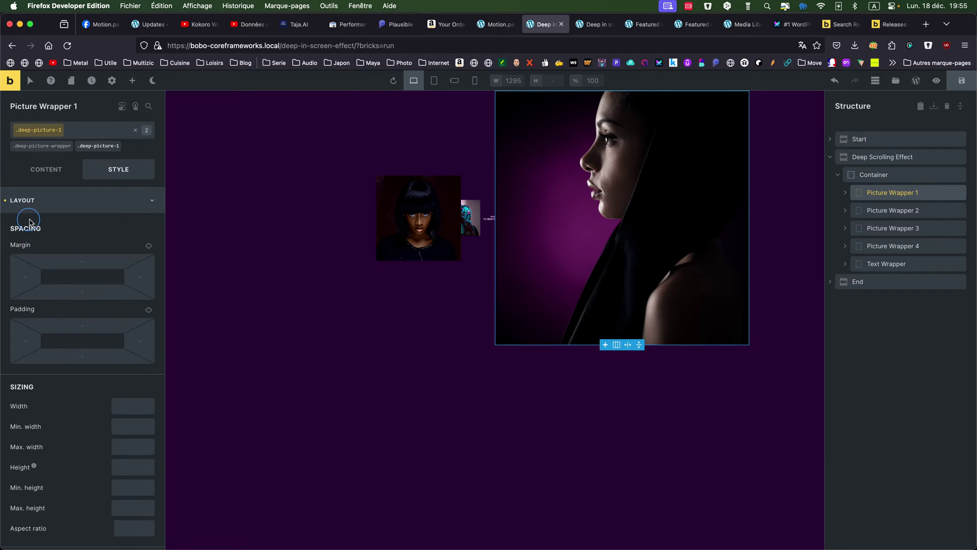
scroll(69, 236, down, 5)
scroll(68, 235, down, 1)
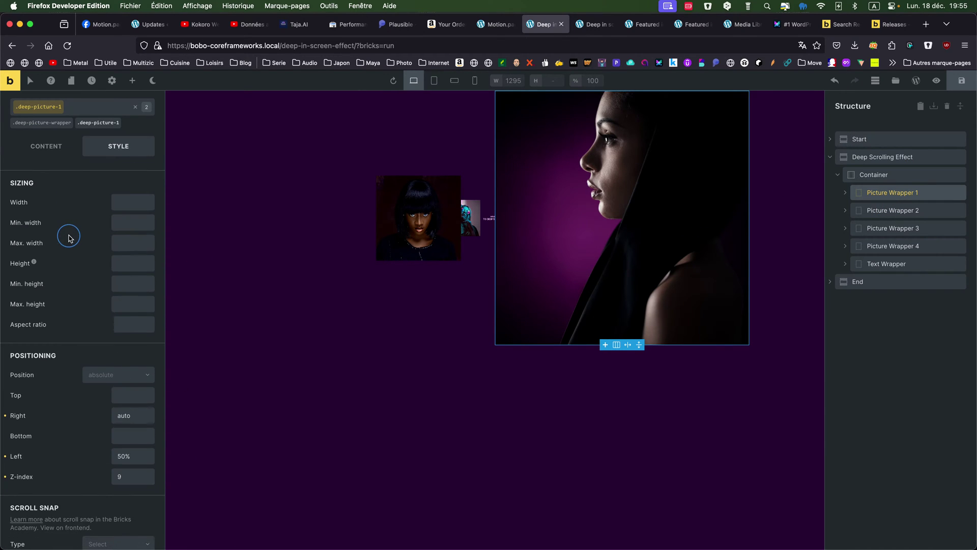
click(47, 127)
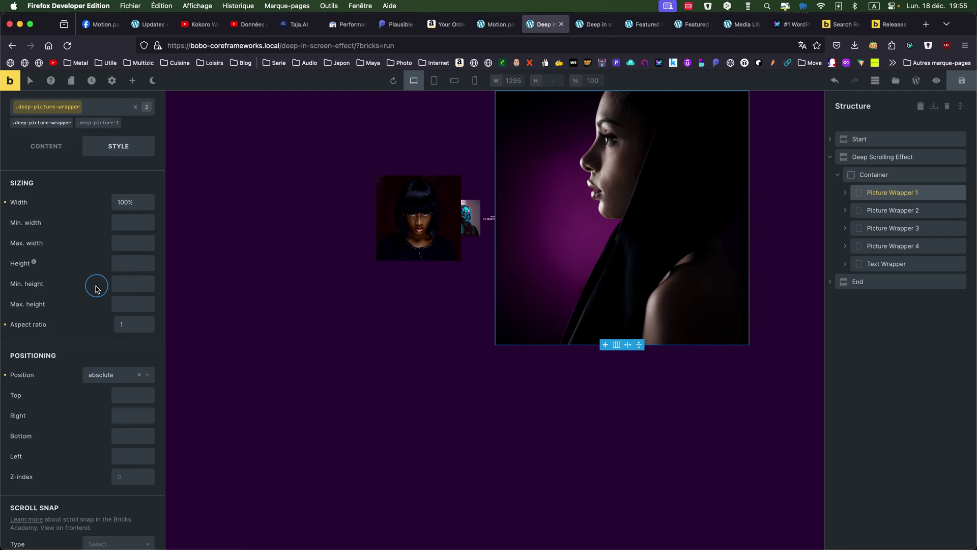
scroll(95, 287, down, 8)
scroll(94, 289, down, 12)
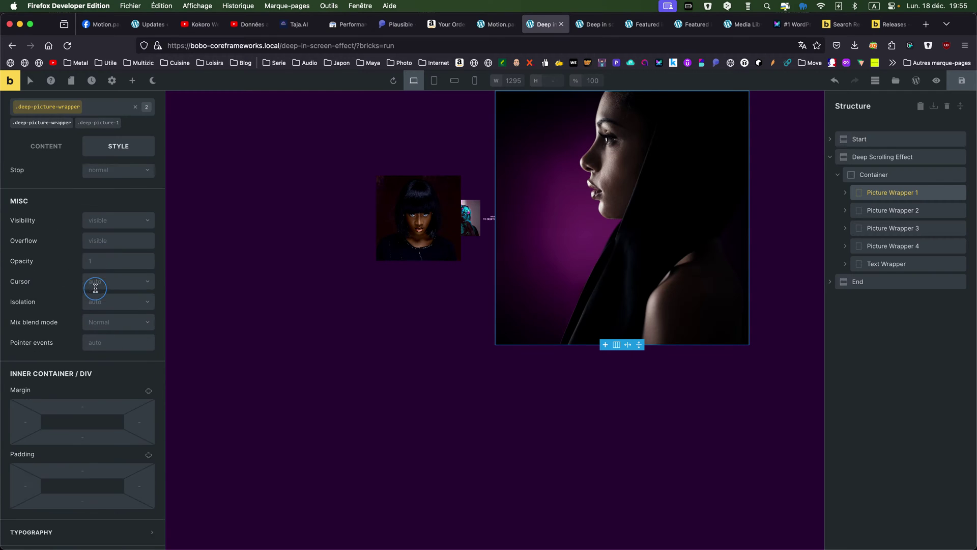
click(49, 507)
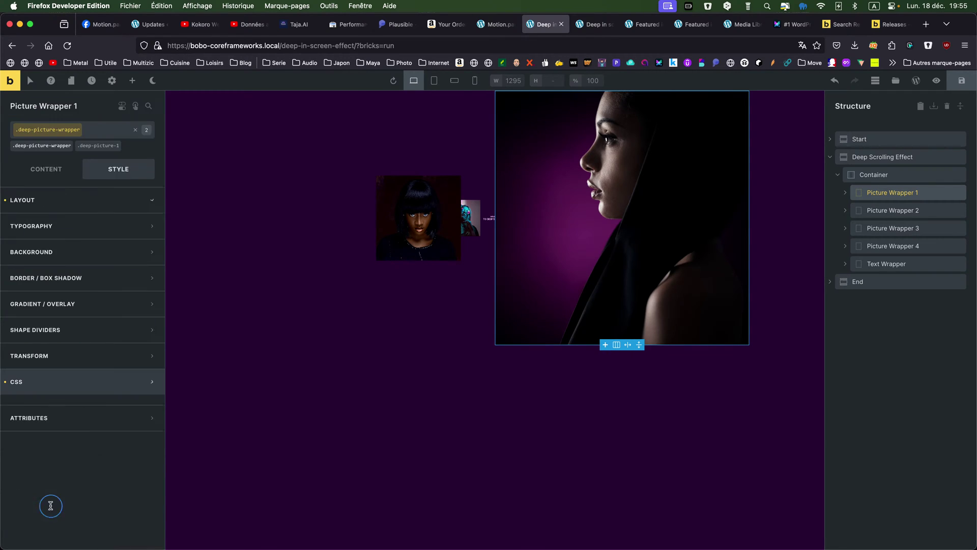
click(69, 514)
scroll(79, 432, down, 5)
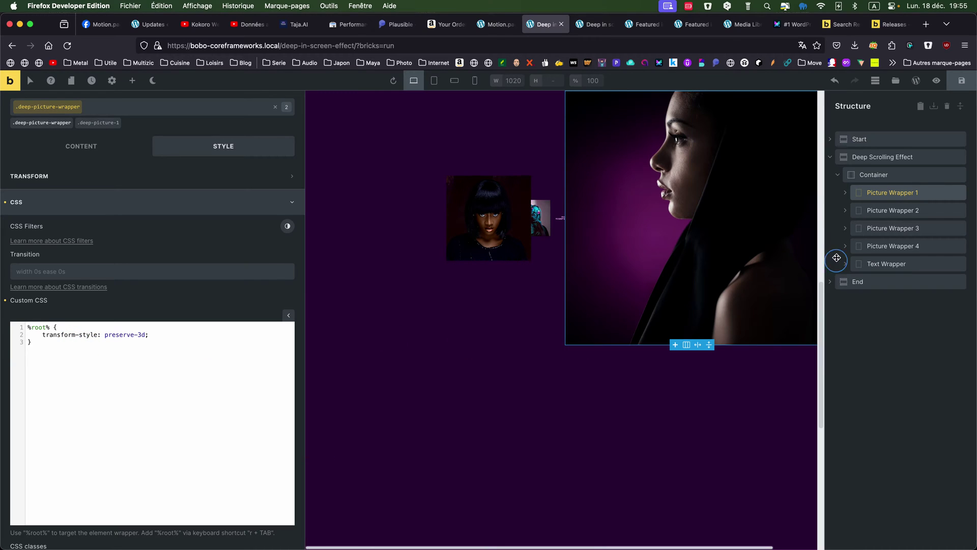
Expand Picture Wrapper 1 to its Image, then view the .deep-picture-1 class's empty custom CSS.
click(845, 195)
click(848, 210)
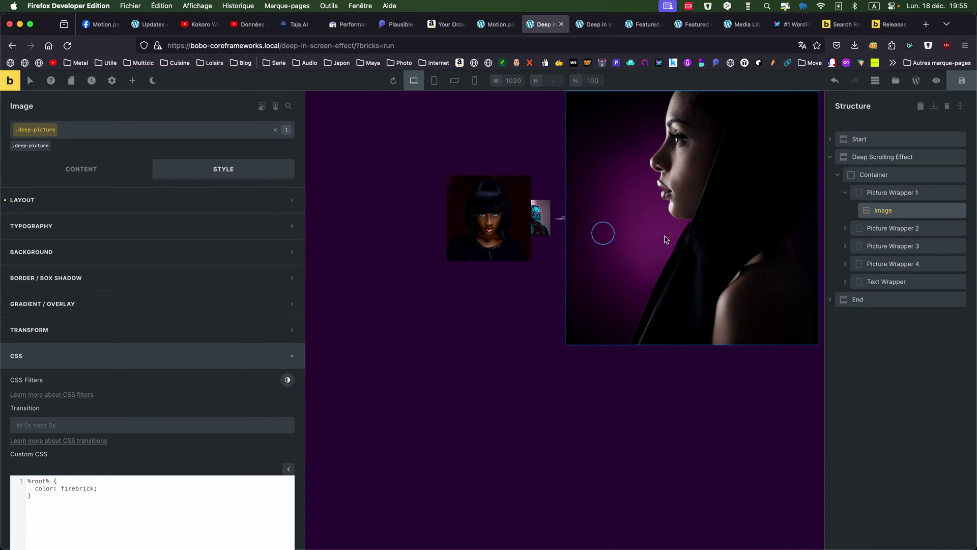
click(892, 192)
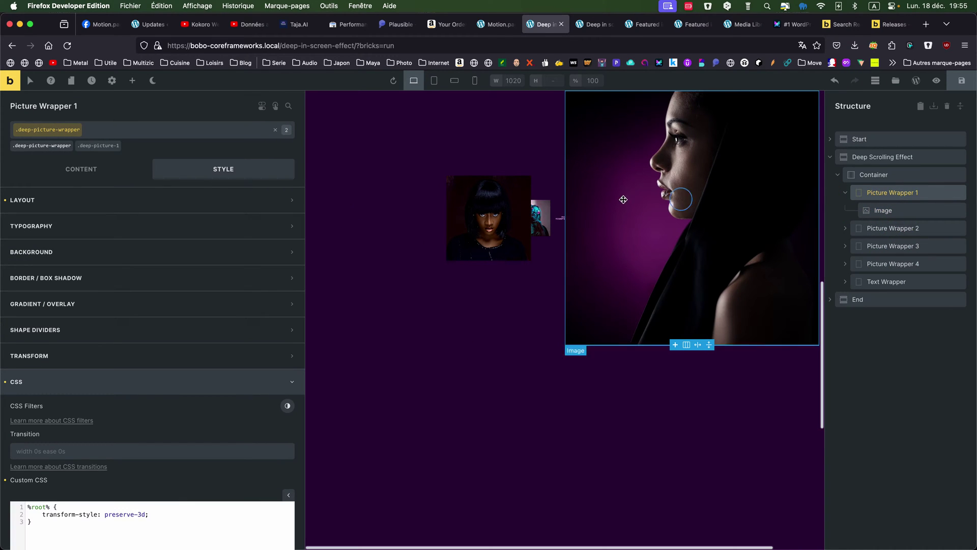
click(98, 146)
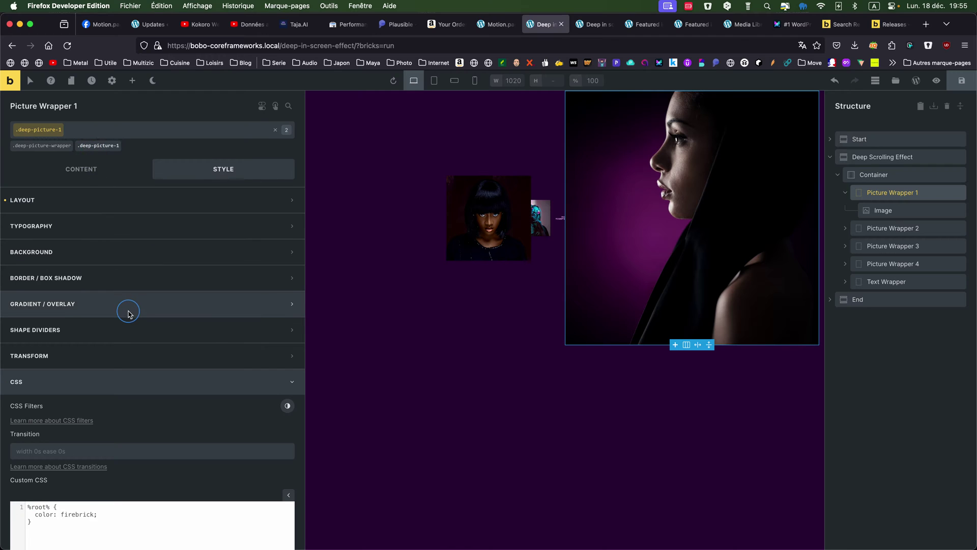
scroll(122, 308, down, 5)
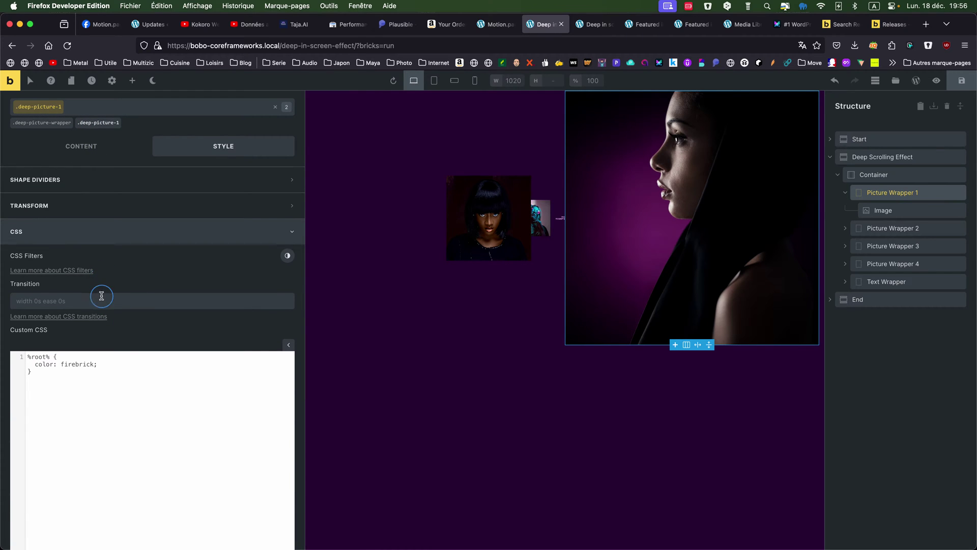
Open Picture Wrapper 1's Layout and CSS sections, then select Picture Wrapper 2.
scroll(97, 280, up, 5)
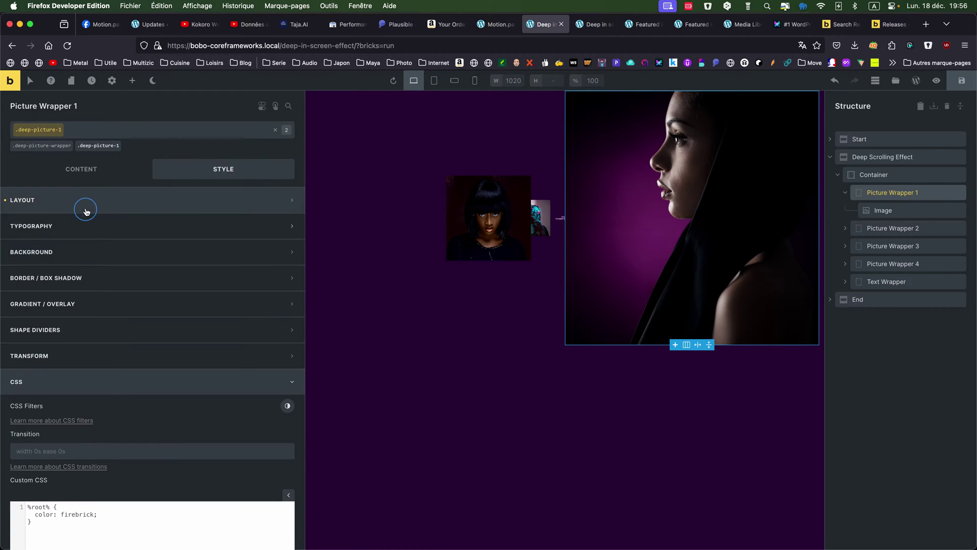
click(86, 202)
scroll(87, 303, down, 9)
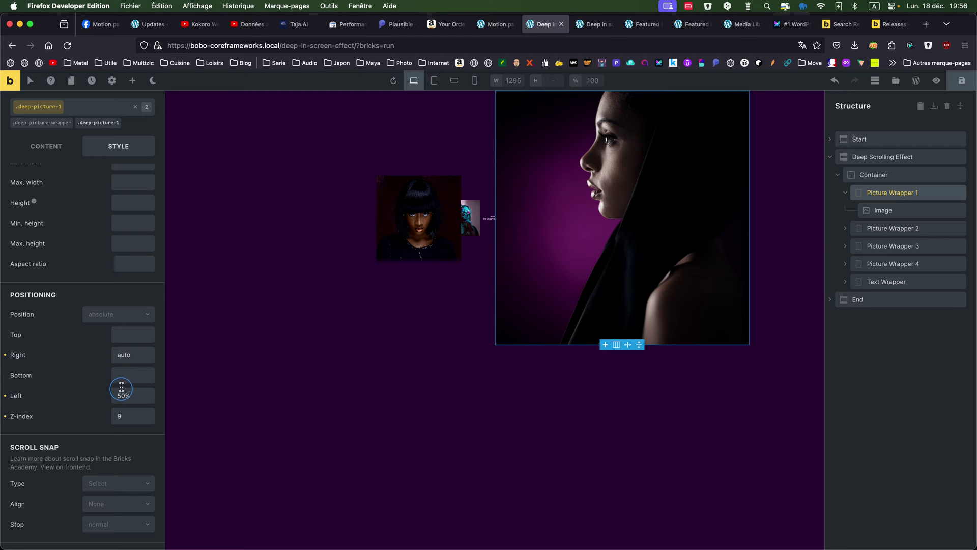
scroll(95, 334, down, 10)
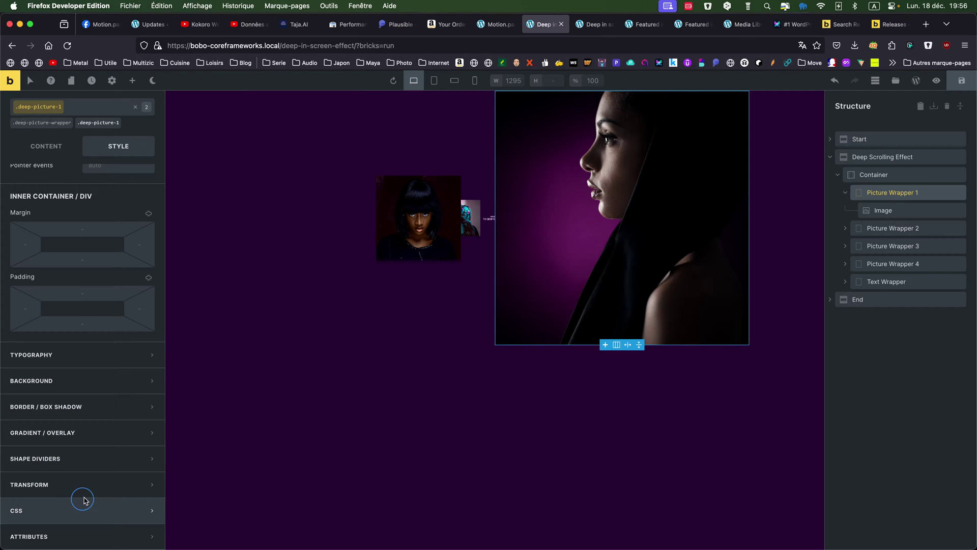
click(68, 507)
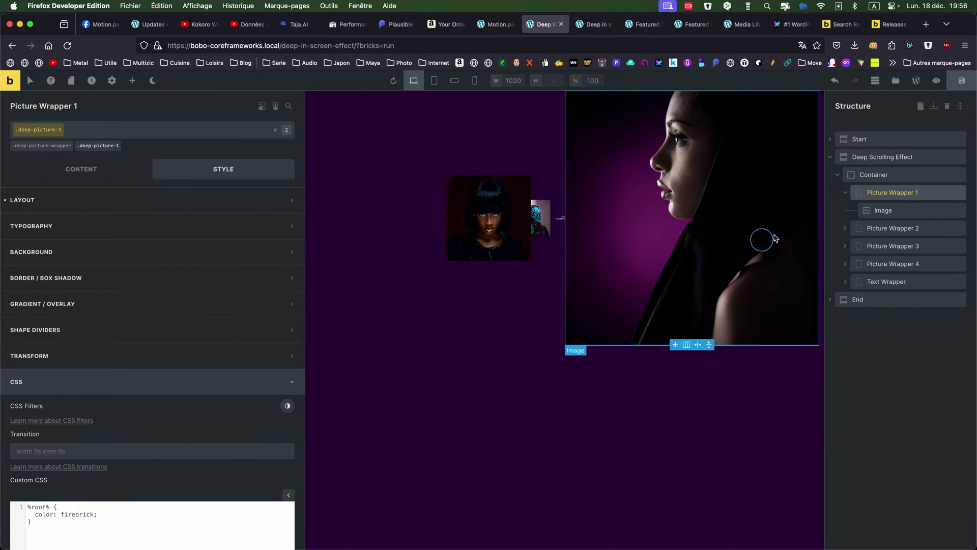
click(888, 229)
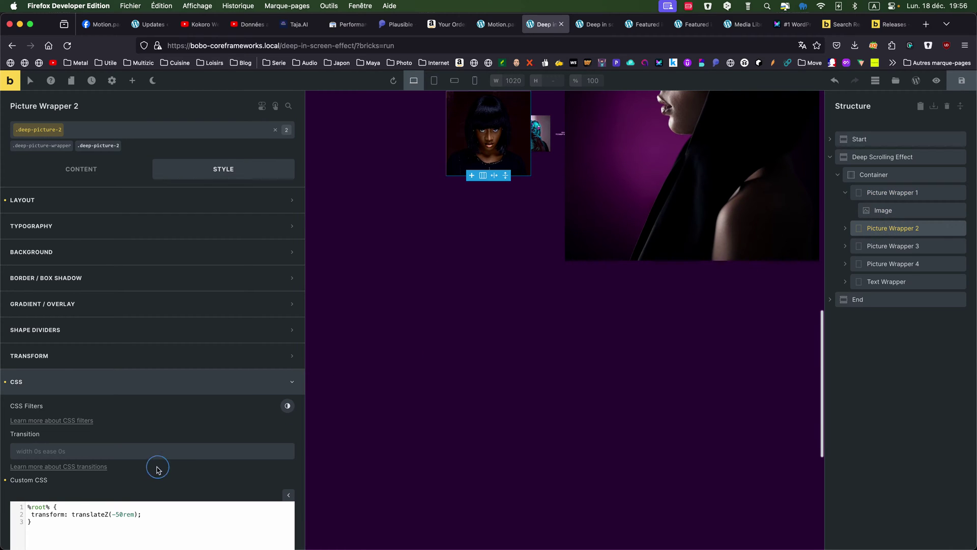
Change Picture Wrapper 2's translateZ from -10rem to -50rem.
scroll(109, 498, down, 3)
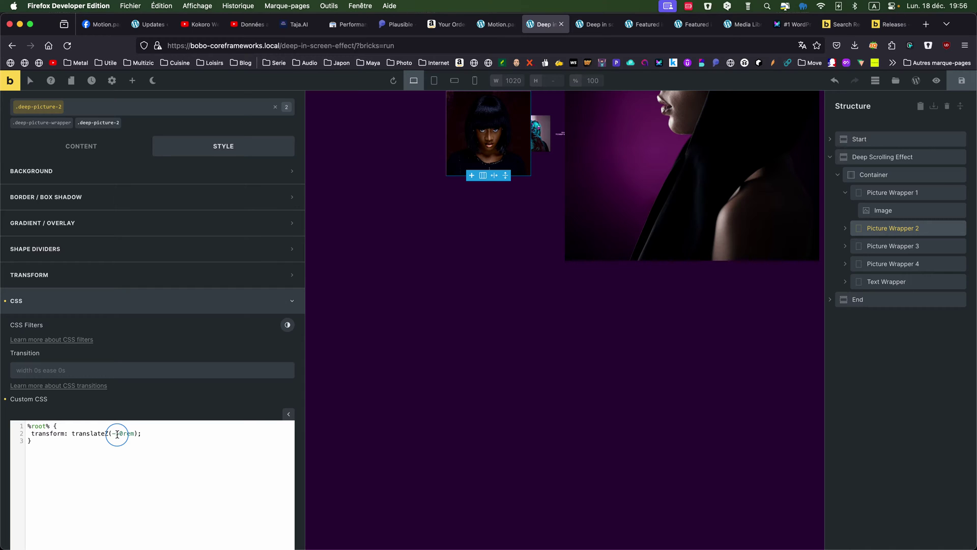
text(5)
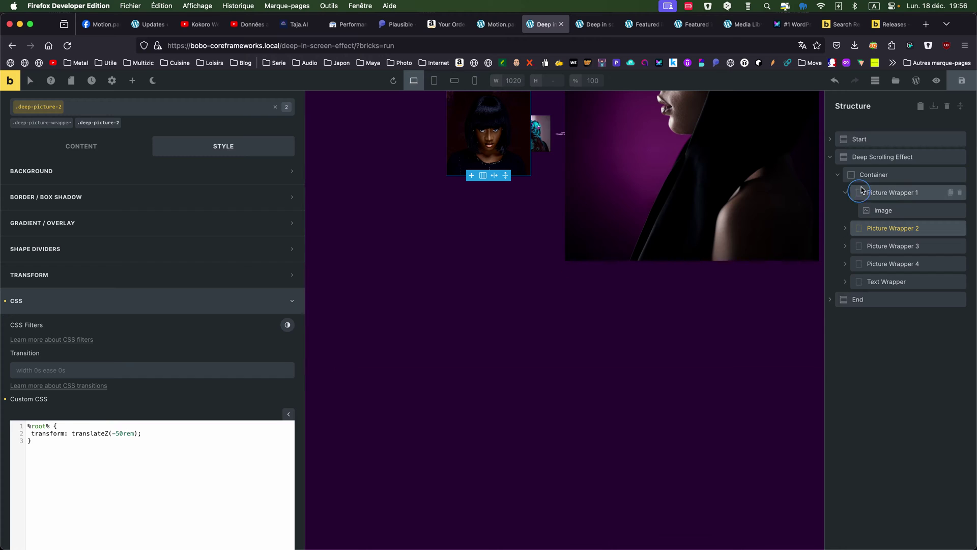
click(871, 176)
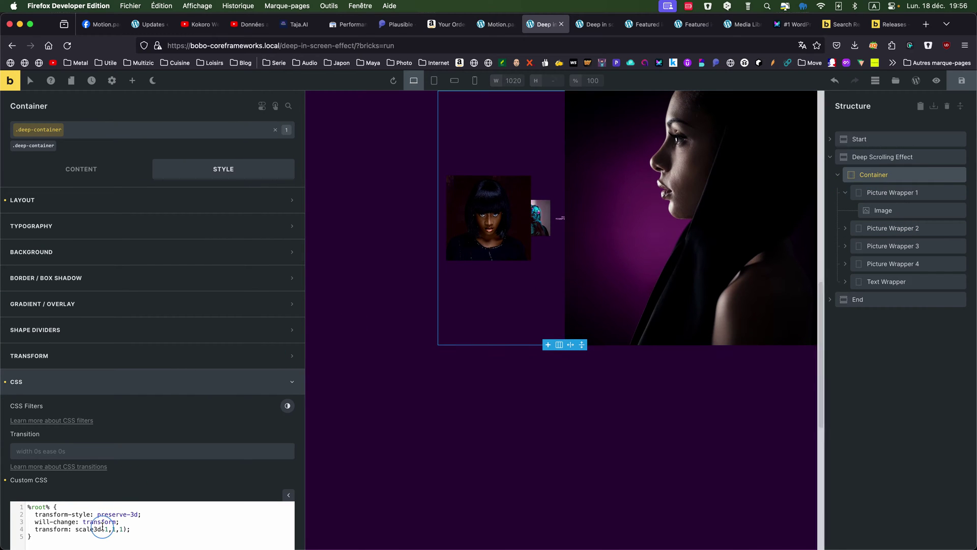
scroll(99, 524, down, 2)
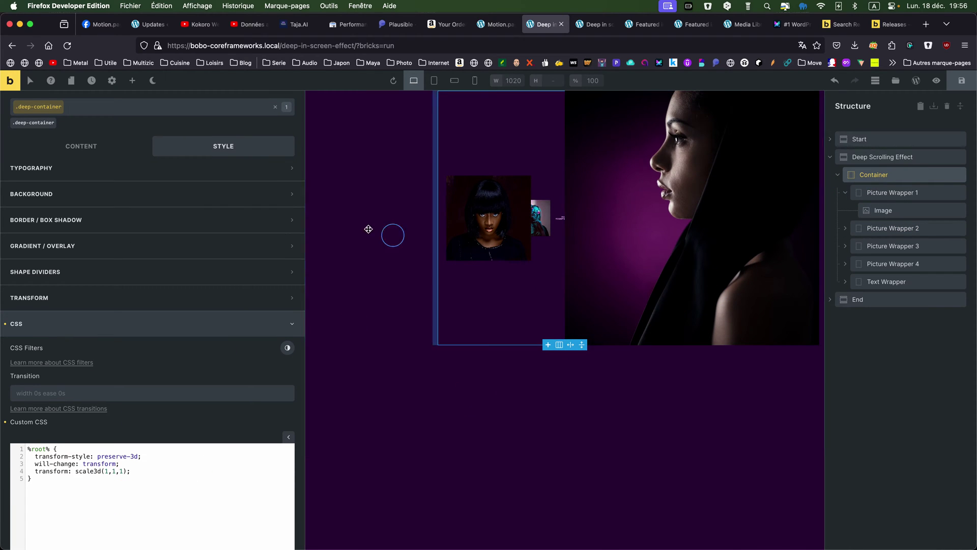
click(35, 130)
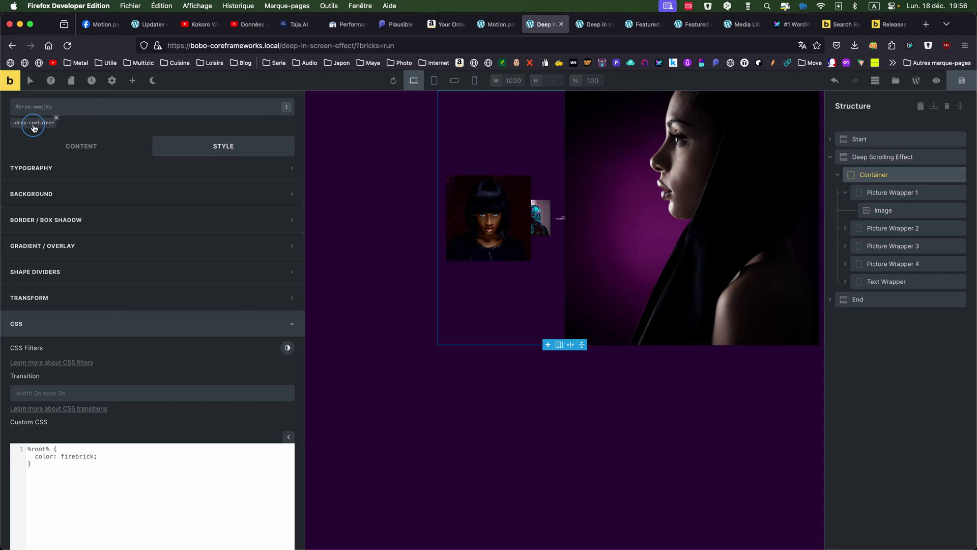
click(33, 128)
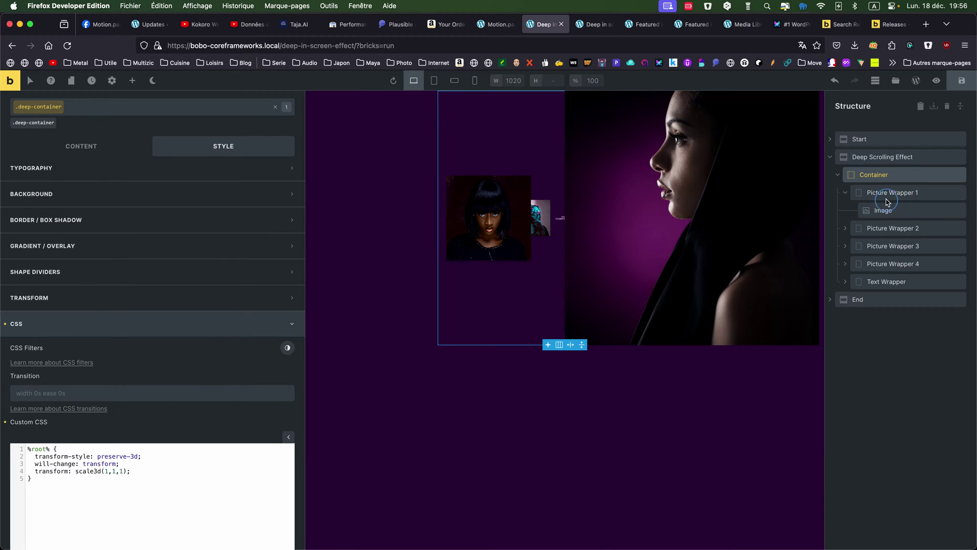
click(884, 157)
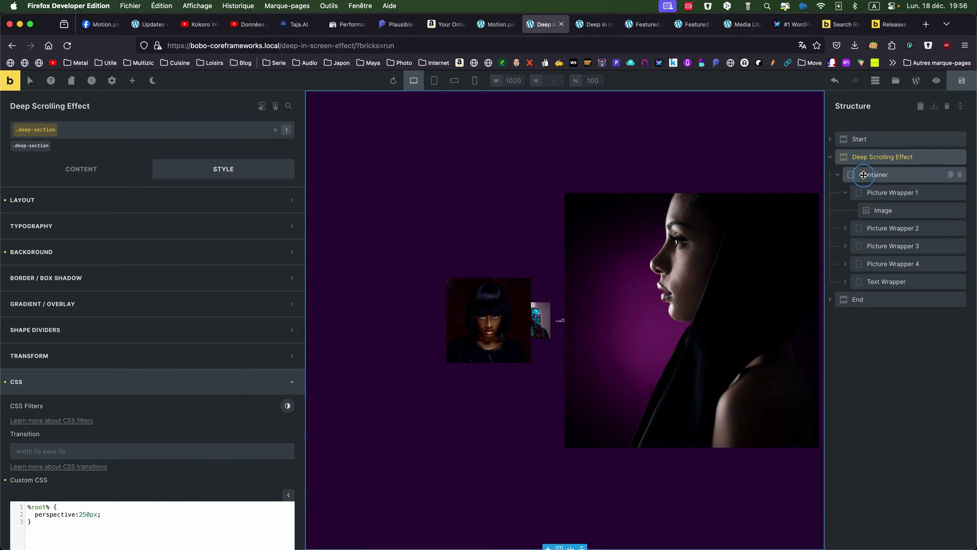
click(864, 175)
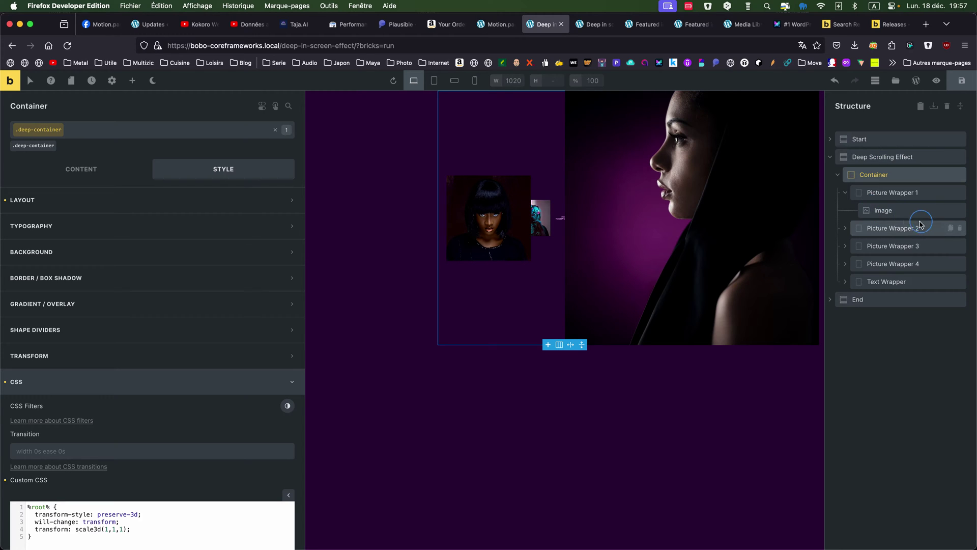
click(897, 231)
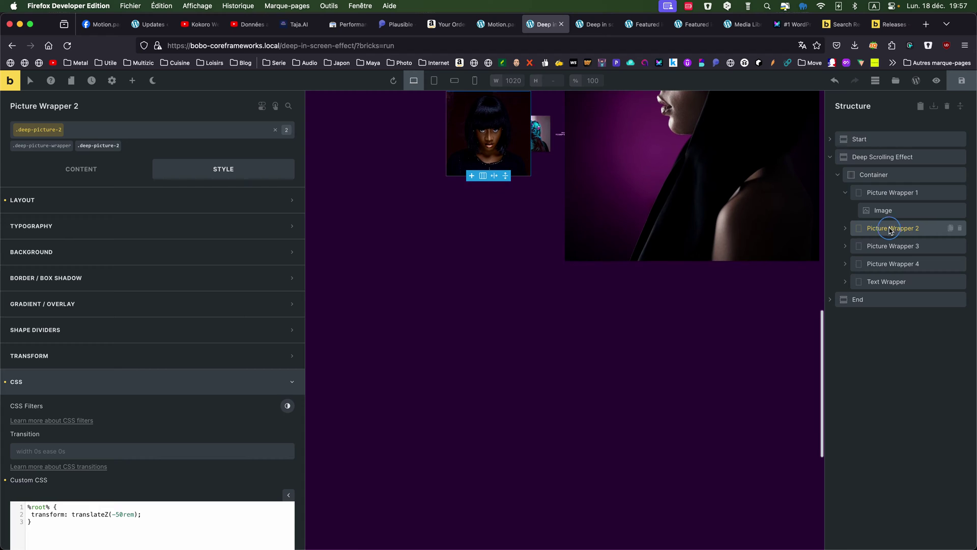
Check the translateZ depths of Picture Wrappers 2–4 and Text Wrapper: -50, -100, -150, -250rem.
click(121, 524)
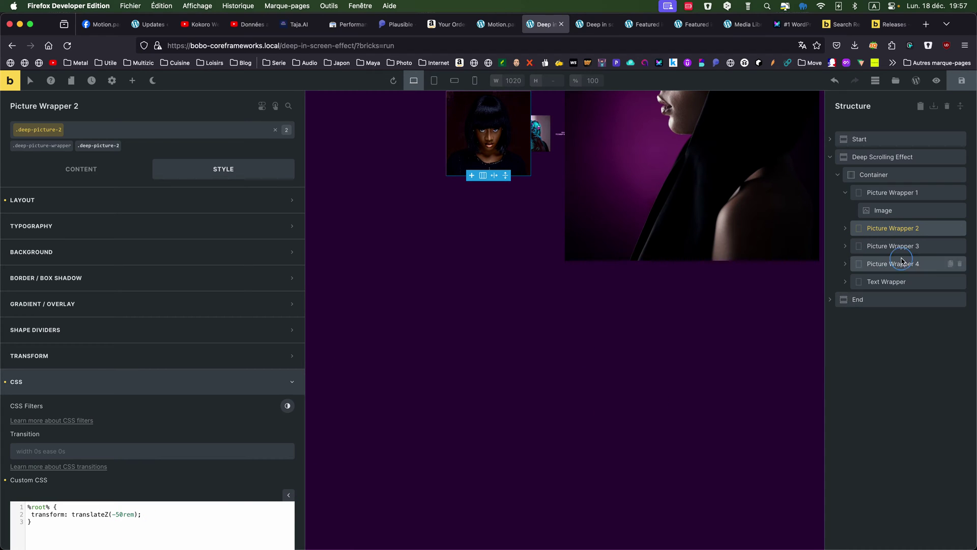
click(892, 247)
click(122, 515)
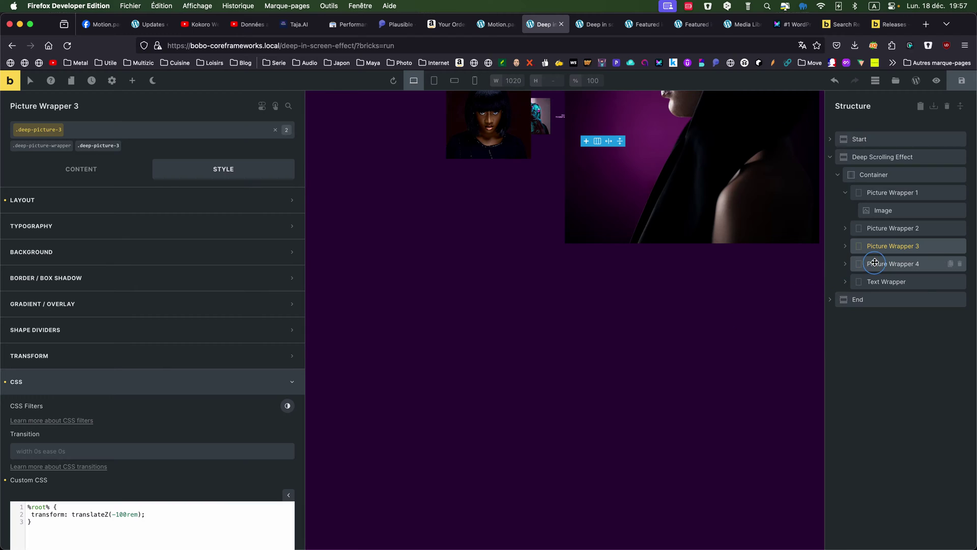
click(875, 263)
click(133, 515)
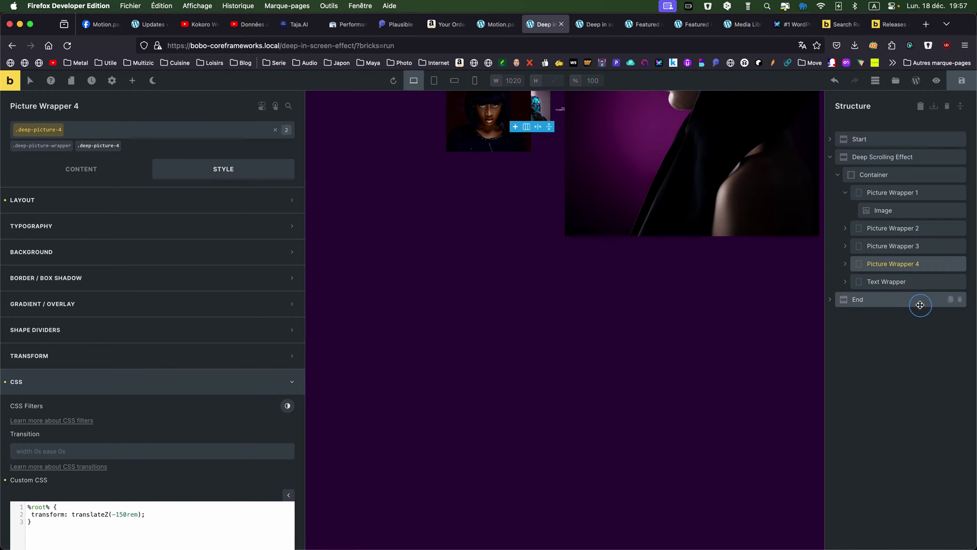
click(898, 285)
click(127, 517)
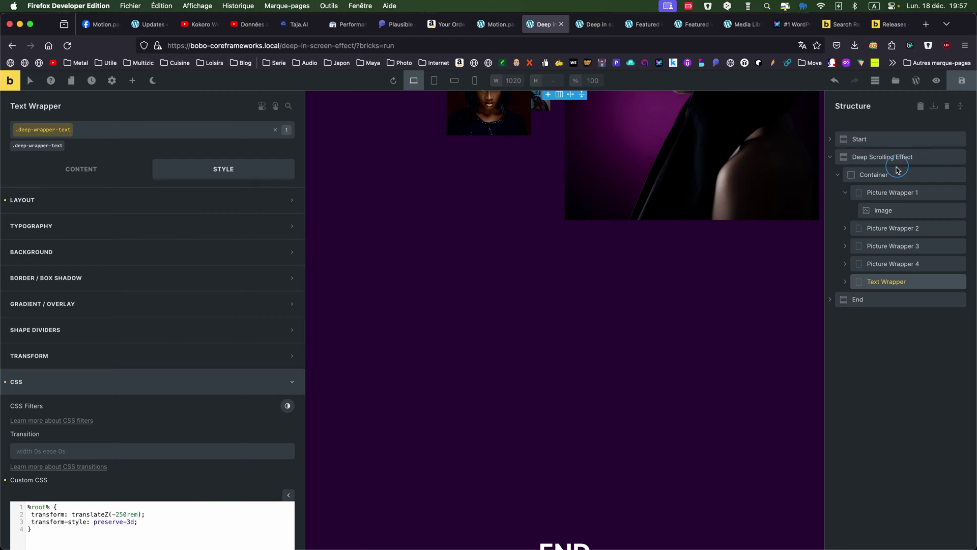
Open Motion.page's timeline library, then switch to the page's front-end preview.
click(492, 25)
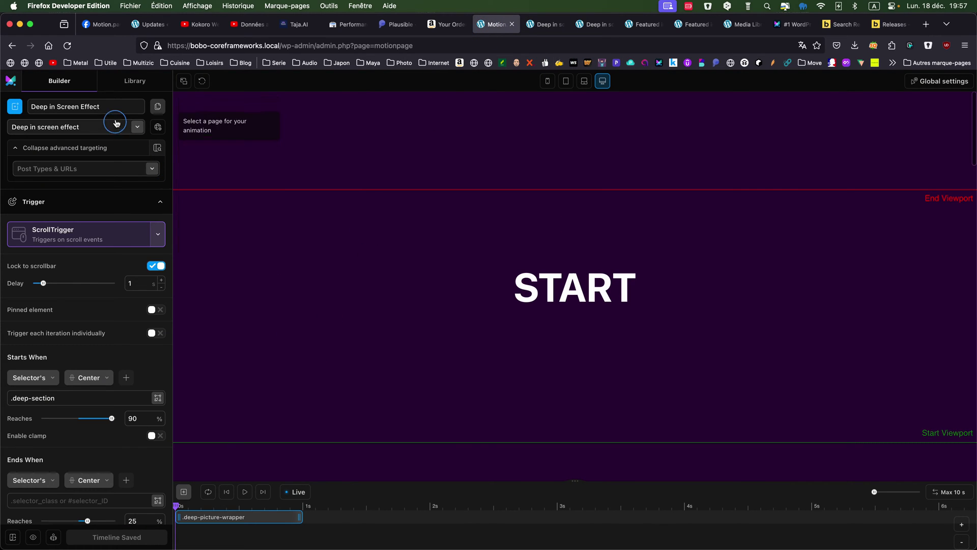
click(130, 80)
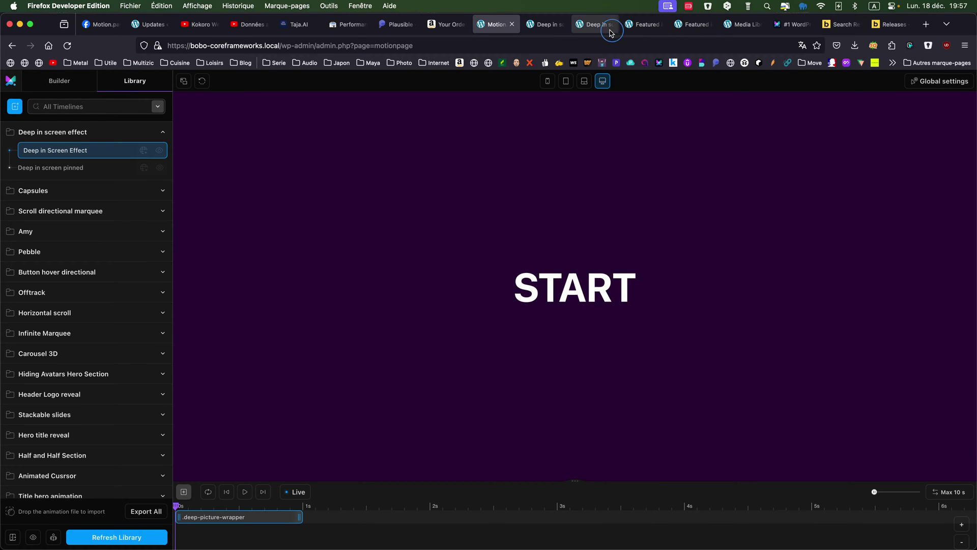
click(595, 24)
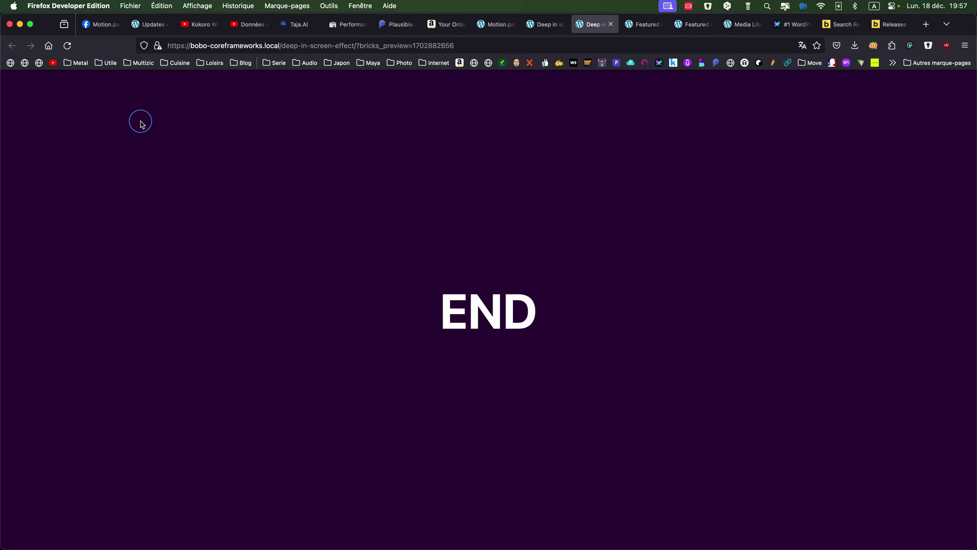
key(super+r)
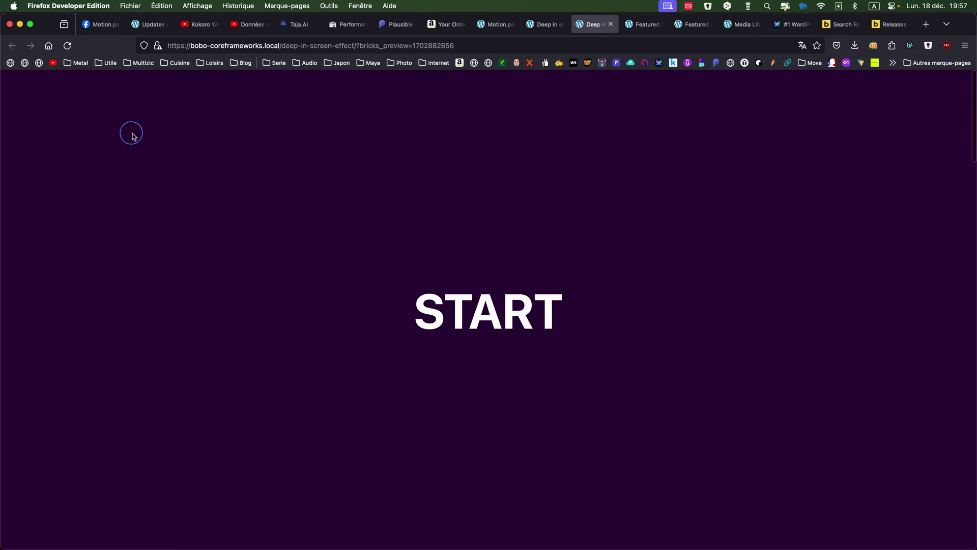
scroll(425, 204, down, 3)
scroll(425, 204, down, 5)
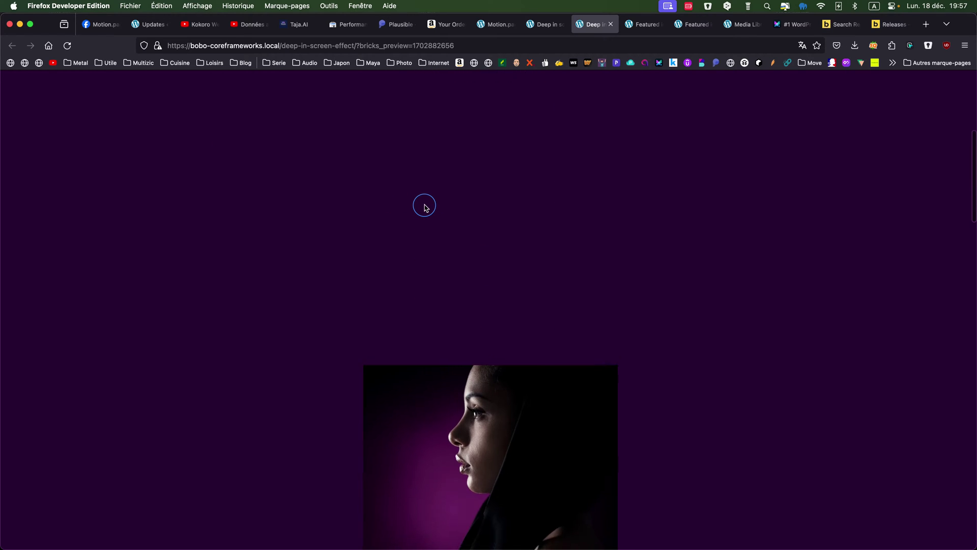
scroll(425, 206, down, 5)
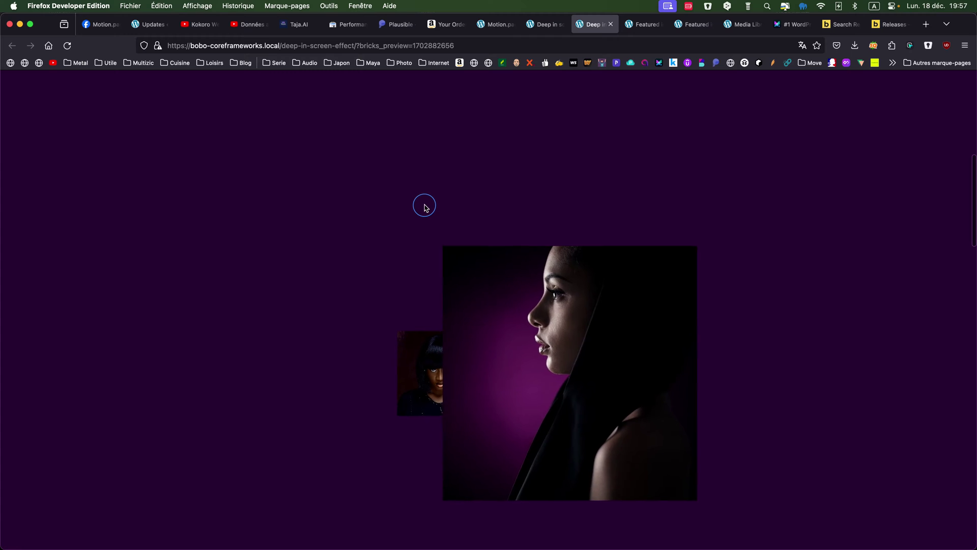
scroll(425, 206, down, 3)
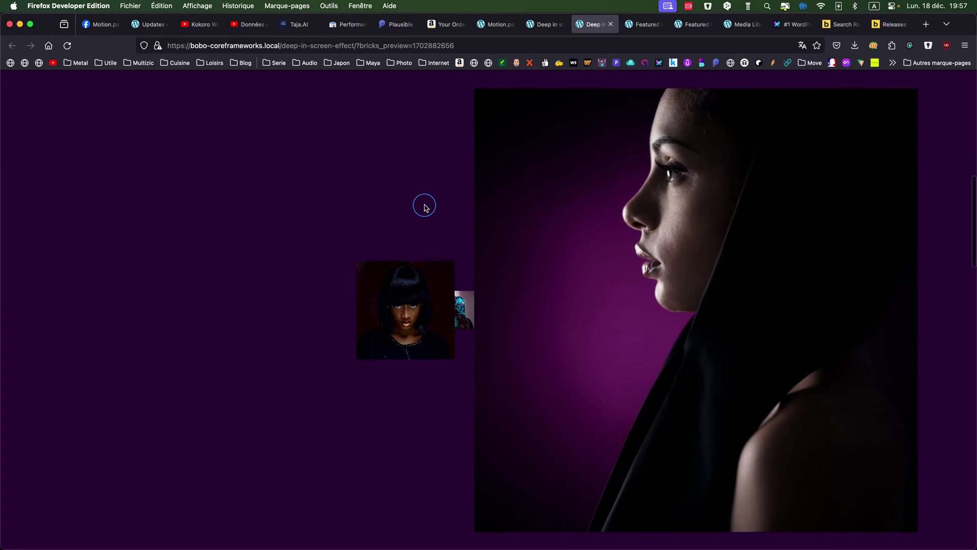
scroll(425, 206, up, 2)
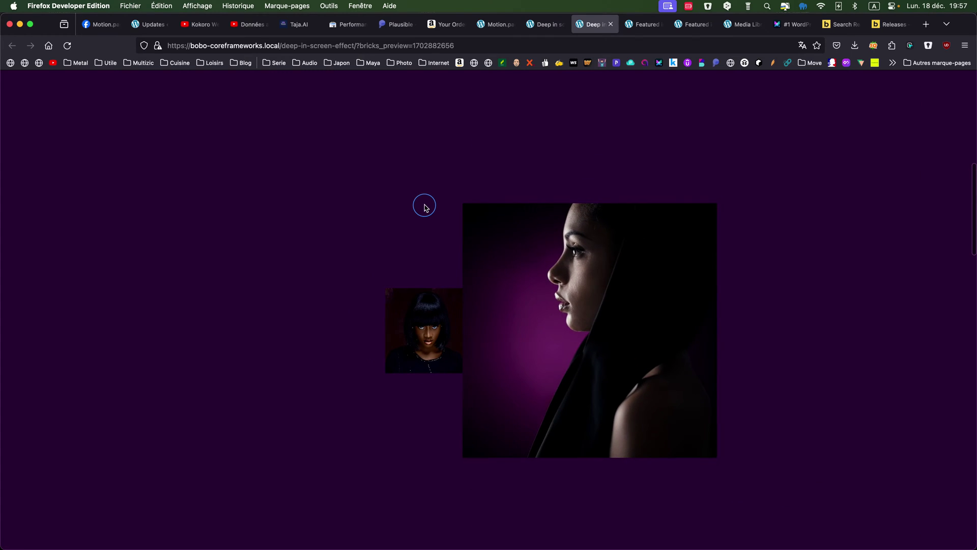
click(502, 24)
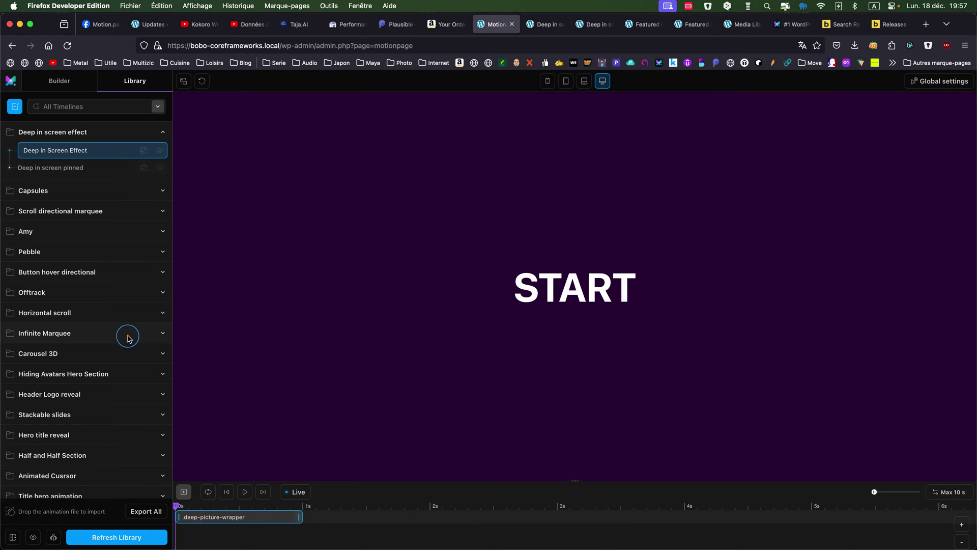
Return to the timeline builder and switch the .deep-picture-wrapper animation from From to To.
scroll(112, 244, down, 3)
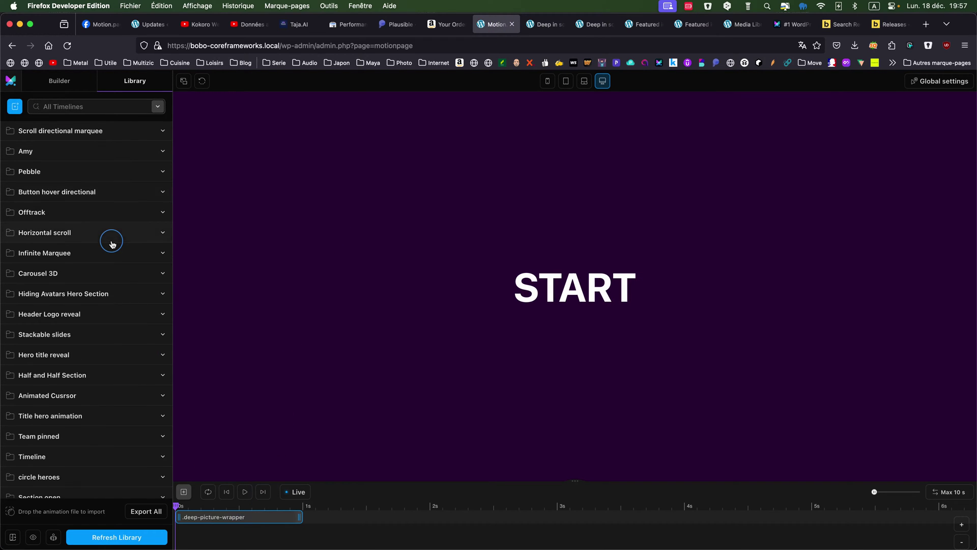
scroll(102, 188, up, 3)
scroll(101, 188, down, 4)
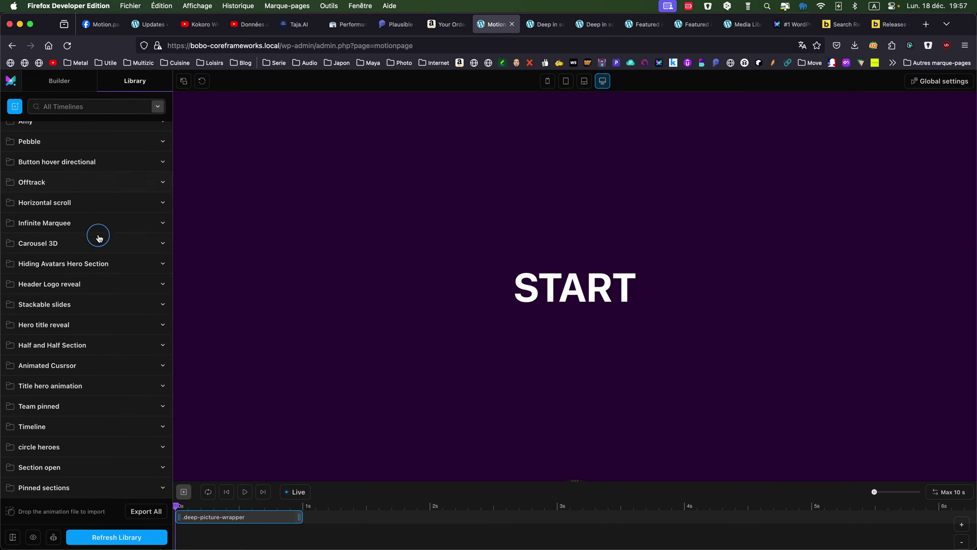
click(55, 86)
scroll(112, 346, down, 8)
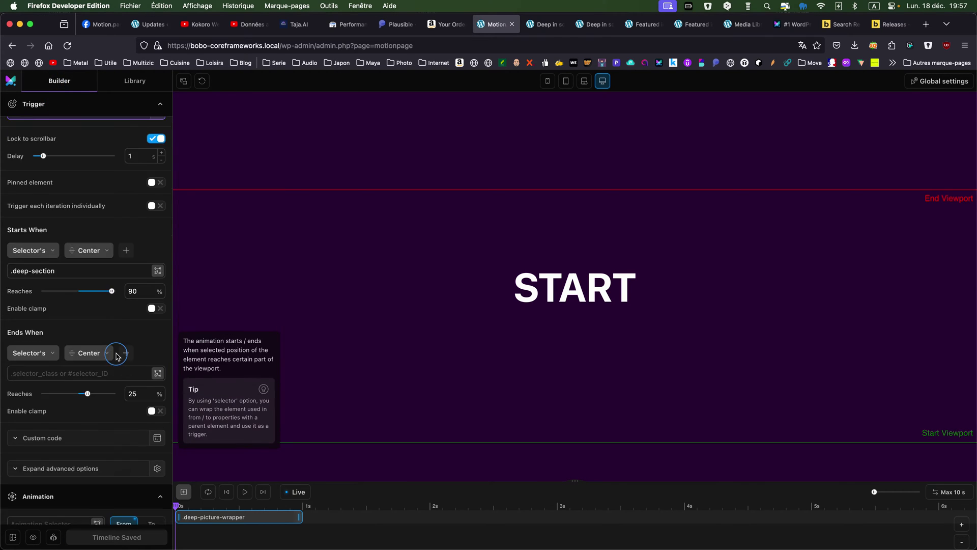
scroll(116, 357, down, 9)
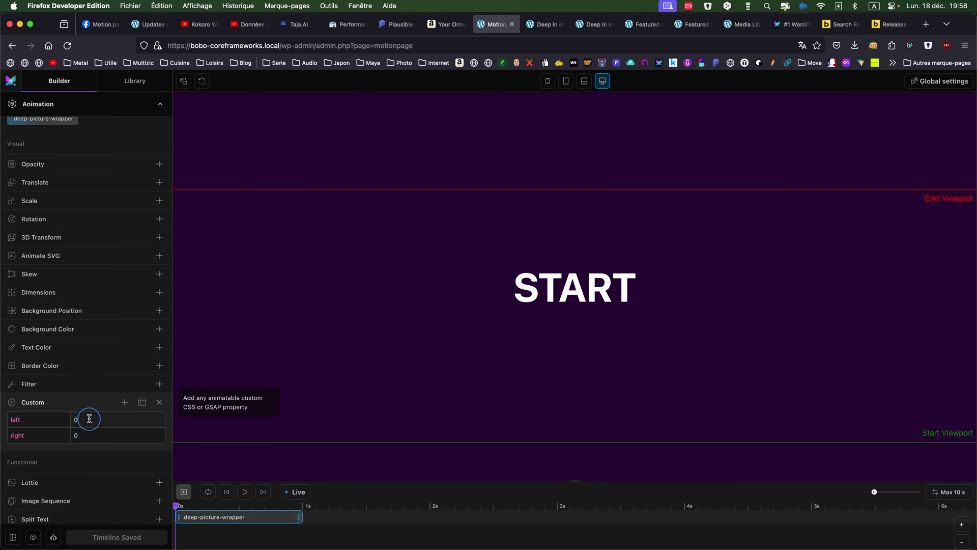
scroll(124, 226, up, 7)
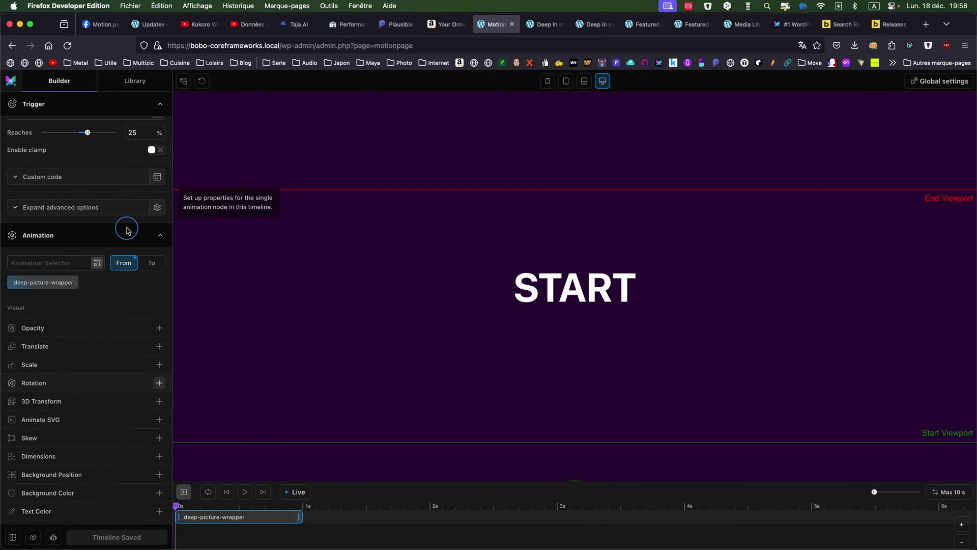
click(148, 265)
scroll(106, 448, down, 10)
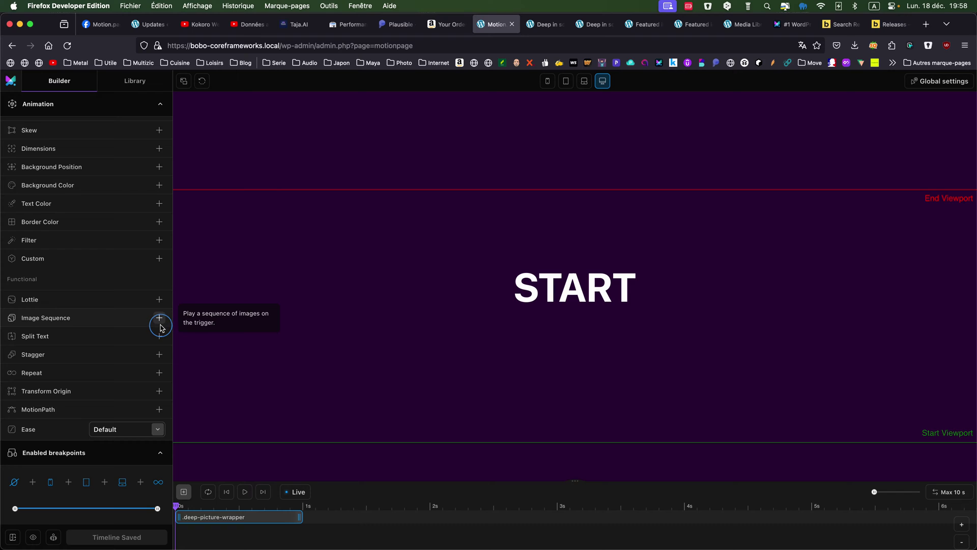
scroll(122, 102, up, 6)
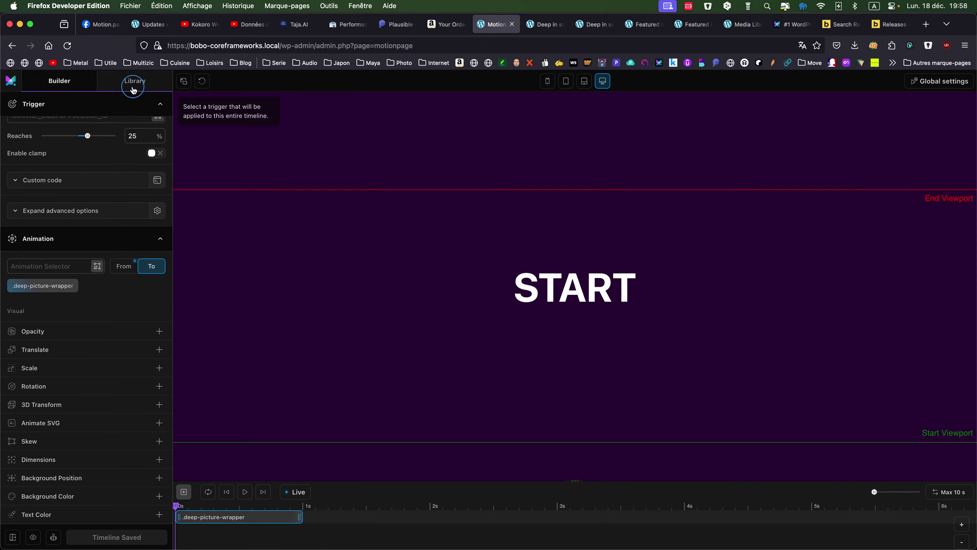
Load the 'Deep in screen pinned' timeline from the Deep in screen effect library folder.
click(134, 87)
scroll(104, 129, up, 3)
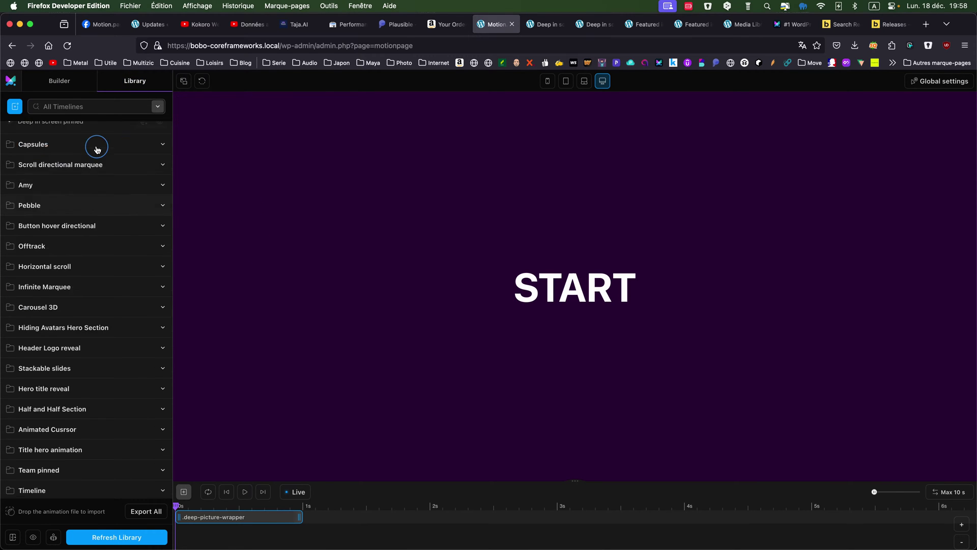
click(96, 133)
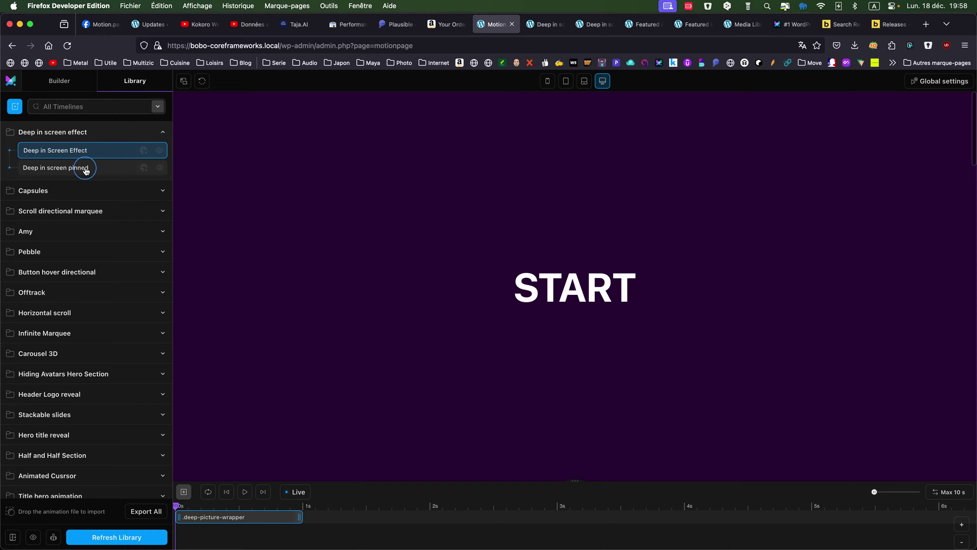
click(85, 170)
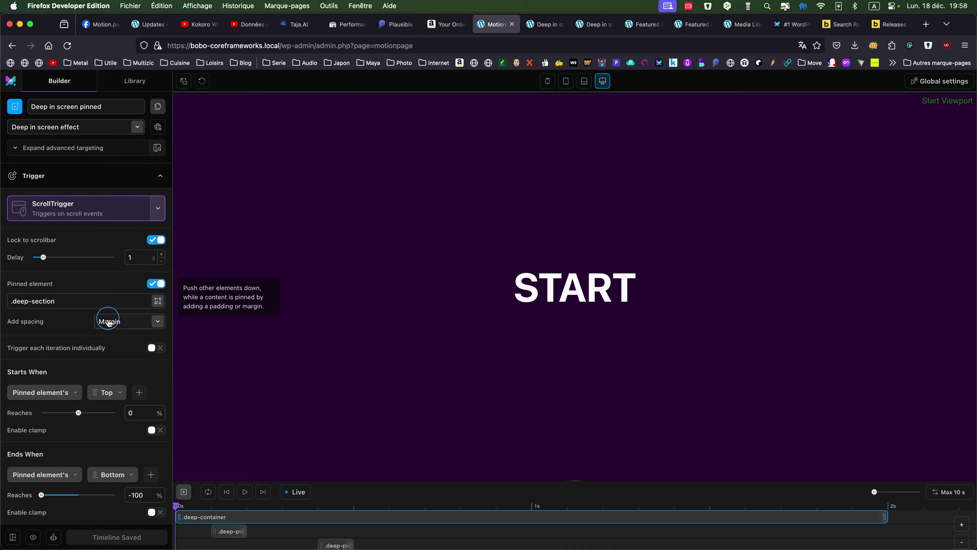
scroll(89, 387, down, 2)
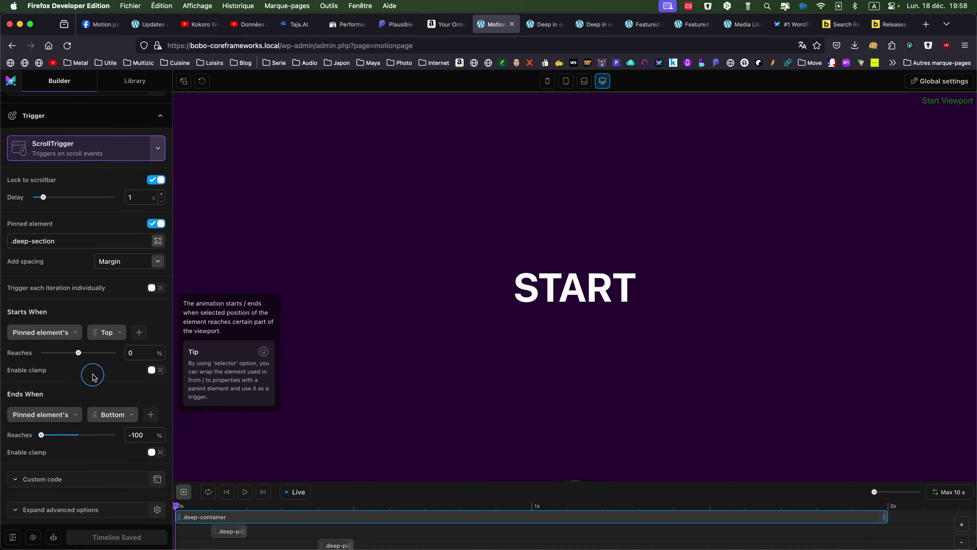
scroll(96, 371, down, 3)
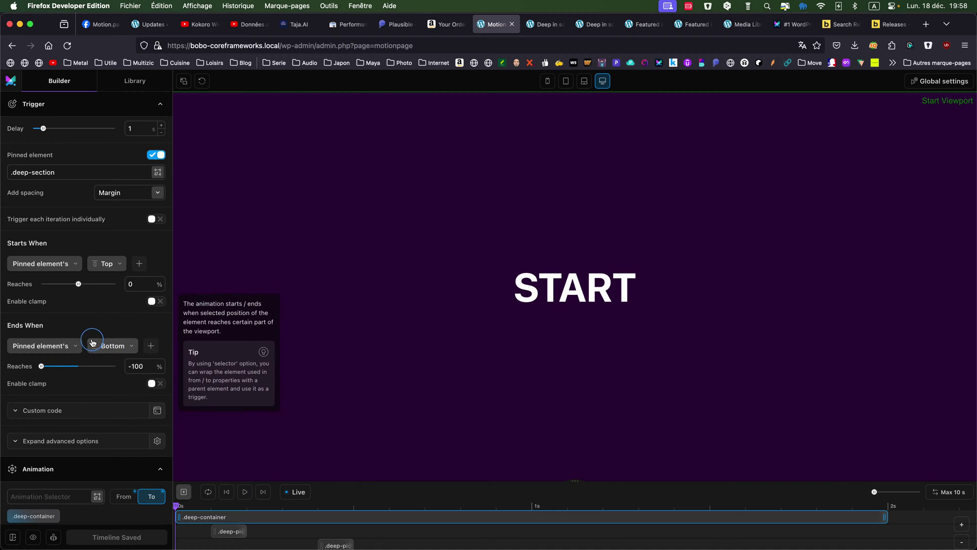
scroll(135, 369, down, 5)
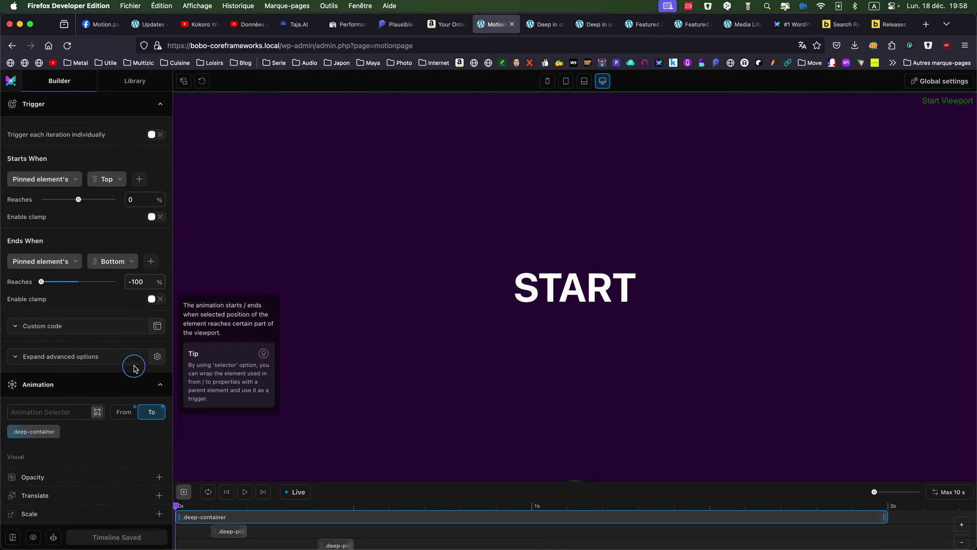
scroll(136, 371, down, 5)
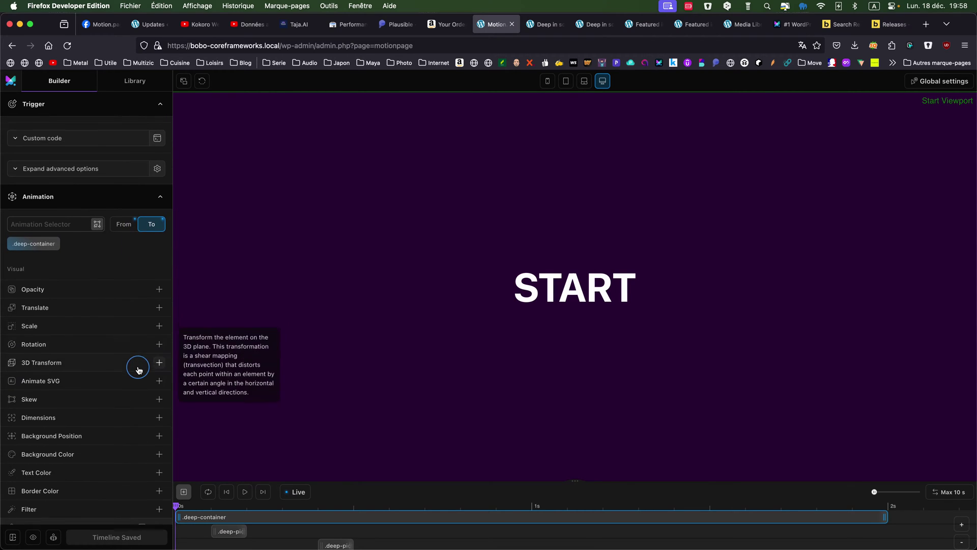
Delete the .deep-container's scale3d(1,1,1) starting transform, switch back to To, and save the timeline.
click(125, 217)
scroll(104, 275, down, 10)
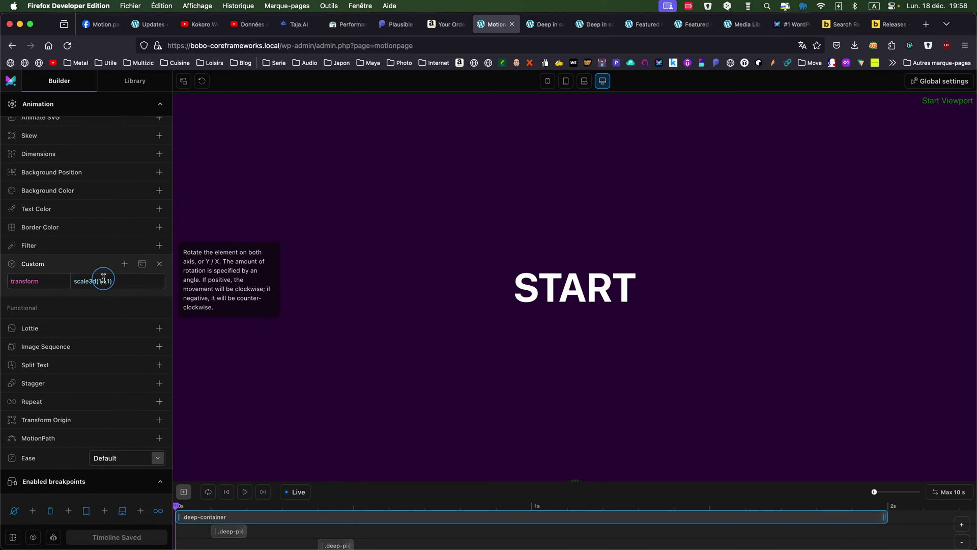
scroll(104, 279, up, 1)
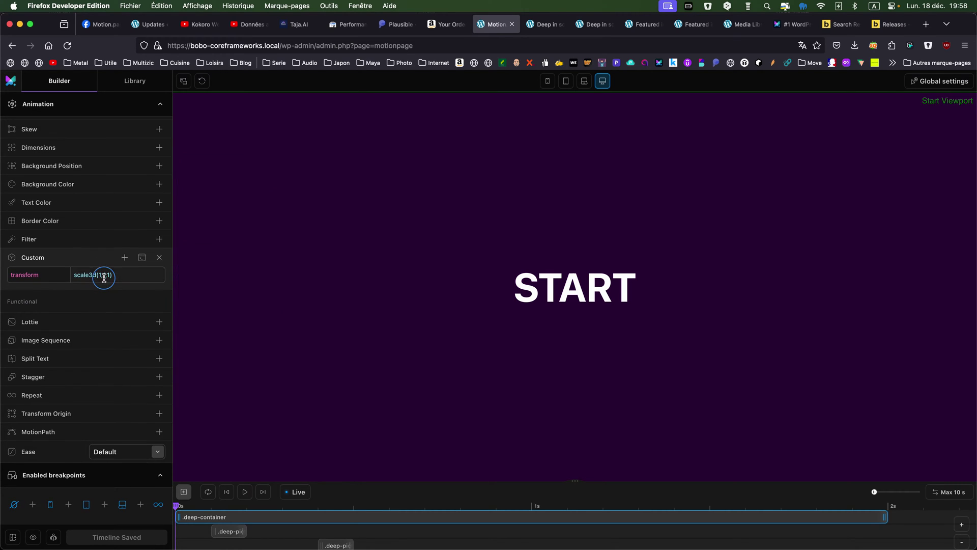
click(159, 257)
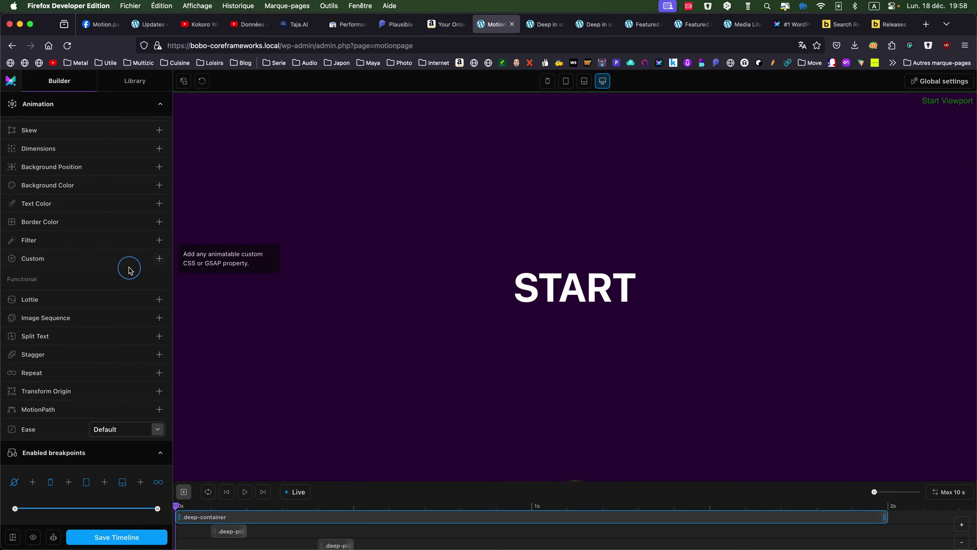
scroll(129, 269, up, 8)
scroll(130, 269, up, 5)
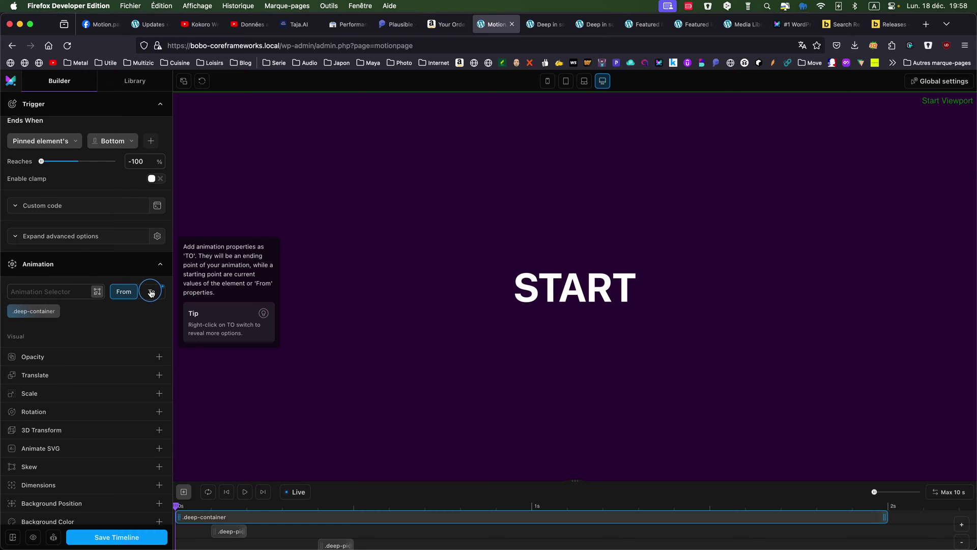
click(150, 292)
click(148, 538)
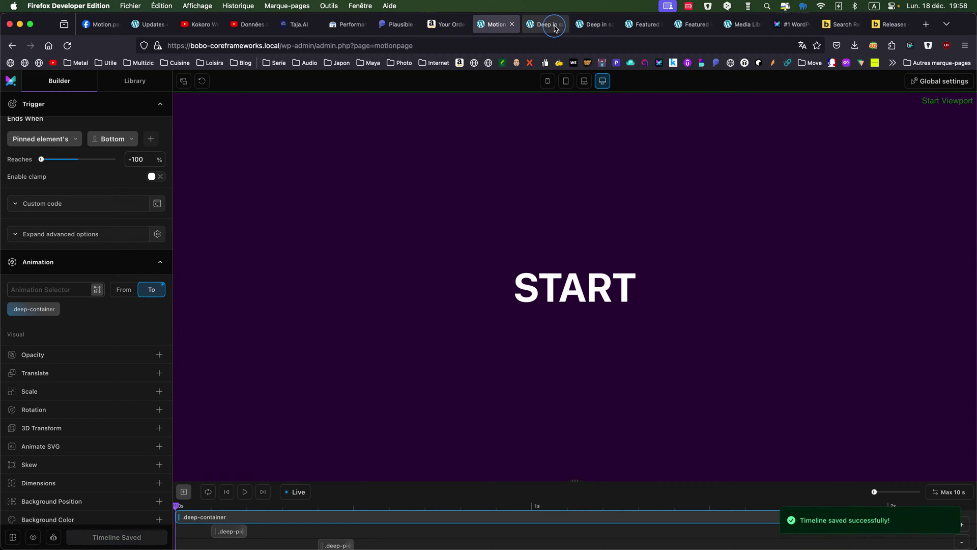
Reload the page preview and scroll to watch the zoom through to the welcome text.
click(583, 26)
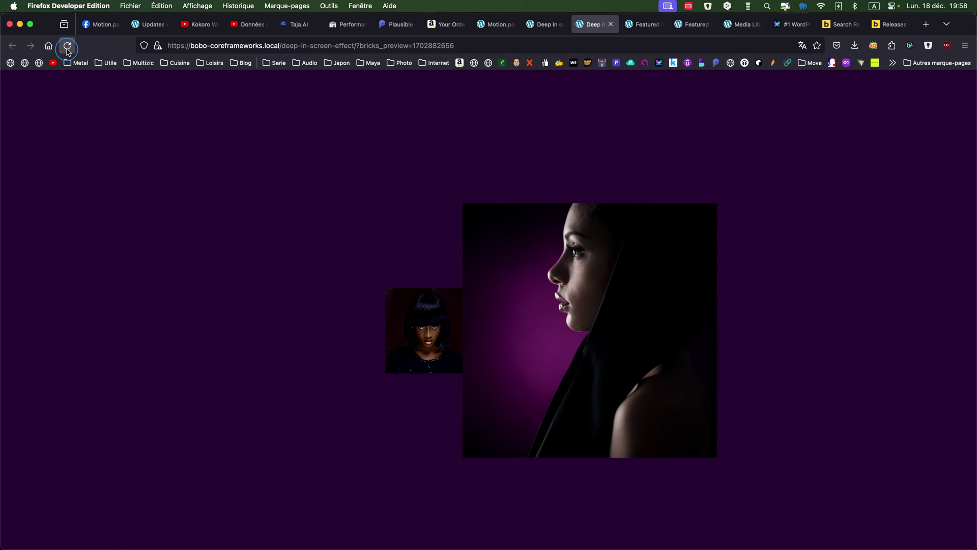
click(67, 46)
scroll(390, 175, down, 10)
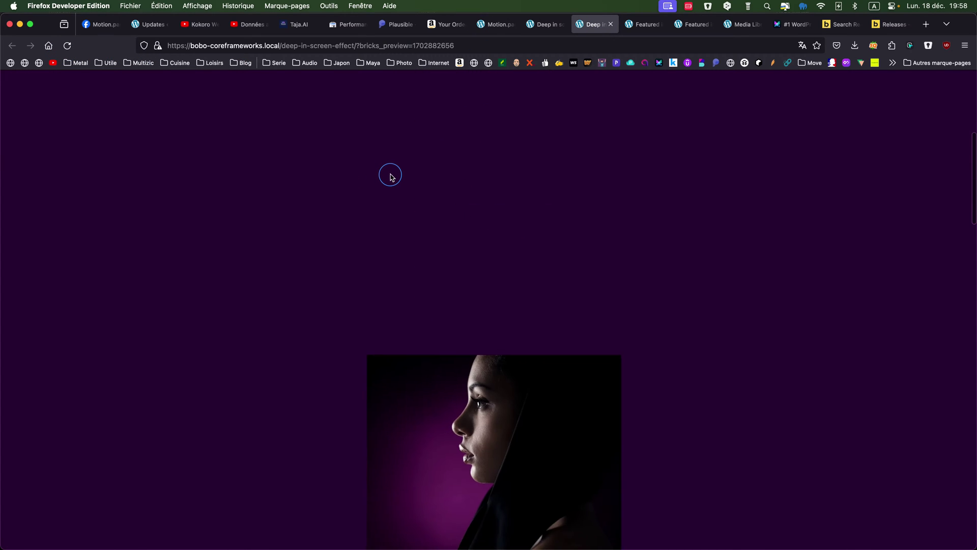
scroll(391, 175, down, 10)
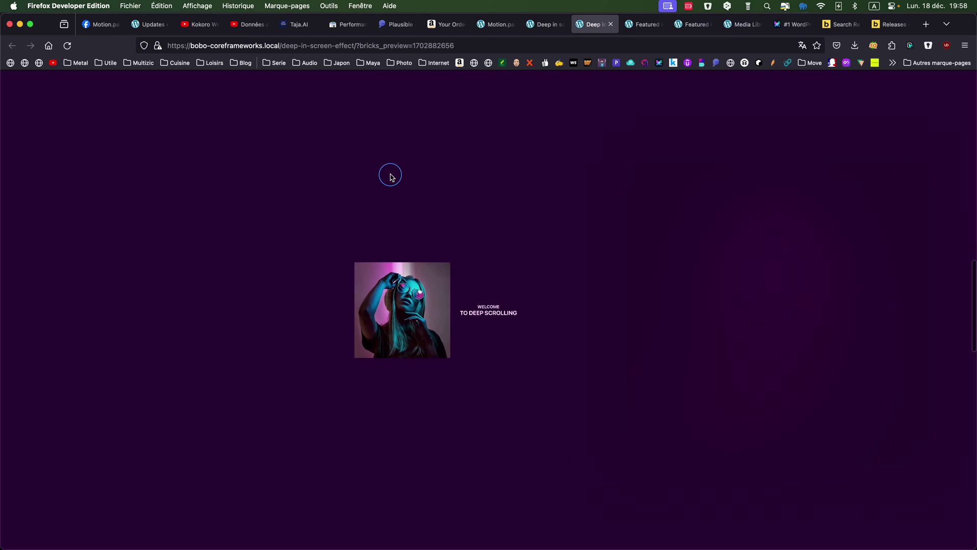
click(477, 30)
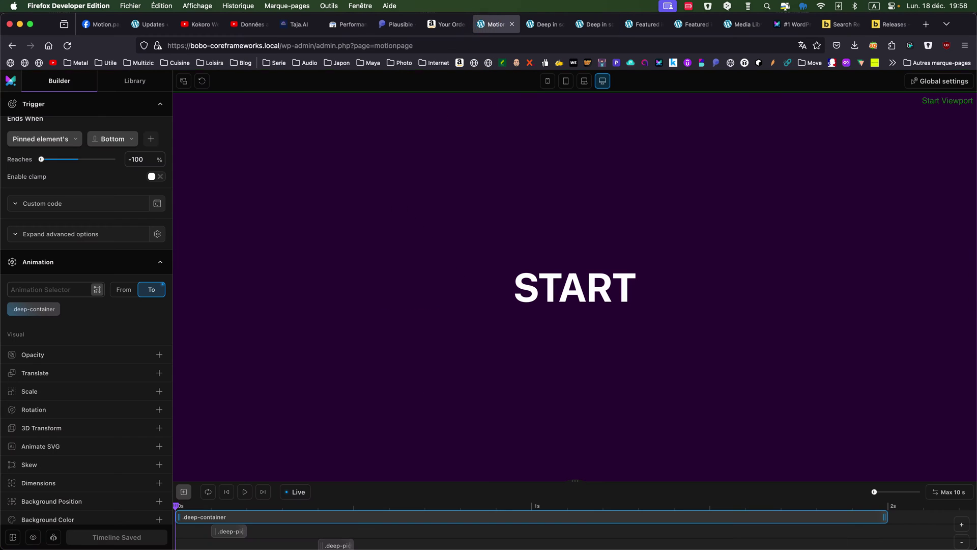
scroll(138, 342, down, 5)
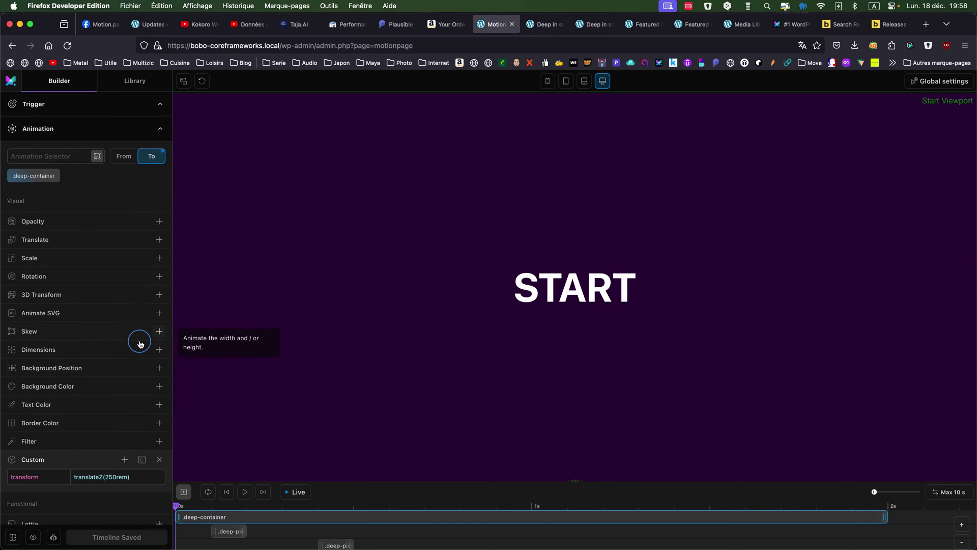
scroll(140, 336, down, 2)
scroll(137, 338, up, 5)
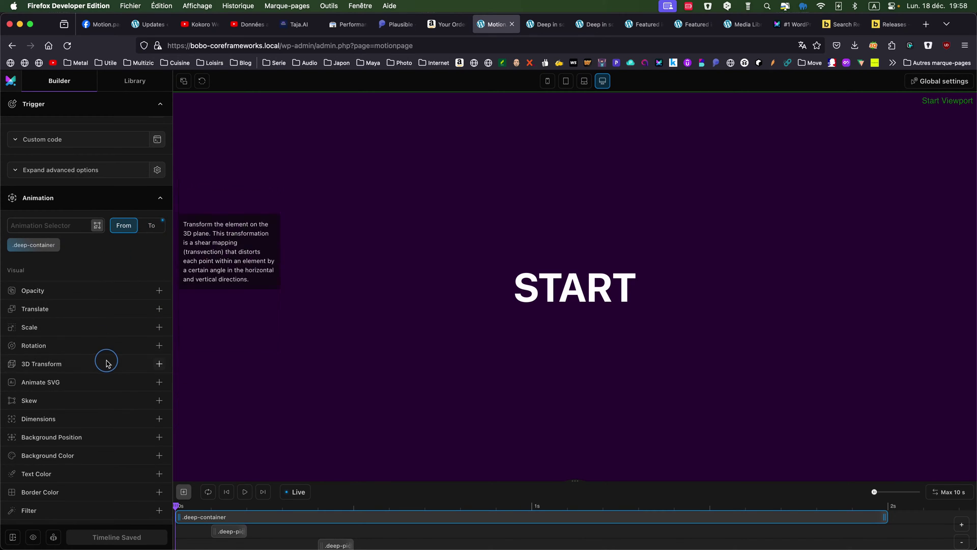
scroll(106, 363, down, 6)
scroll(104, 364, down, 1)
scroll(104, 364, up, 8)
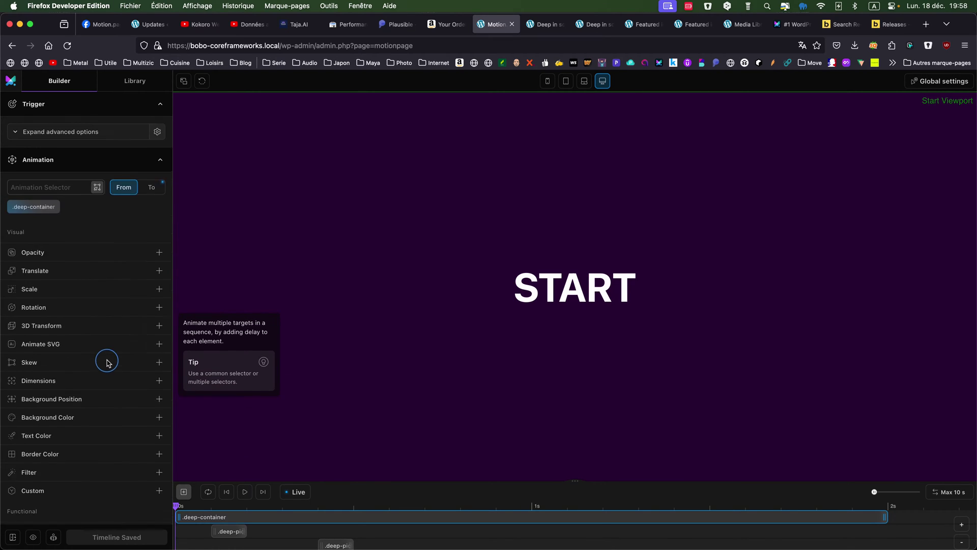
click(154, 253)
scroll(131, 364, down, 3)
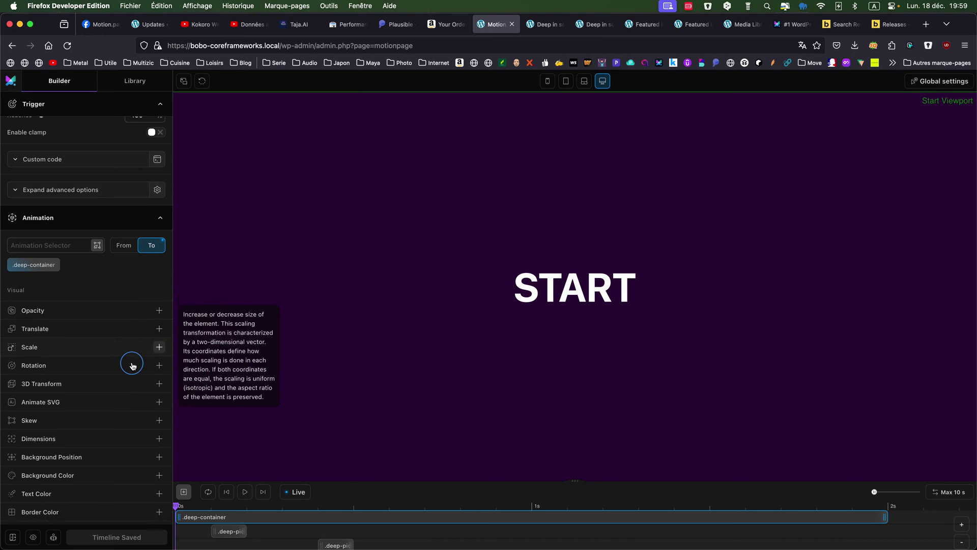
scroll(132, 365, down, 3)
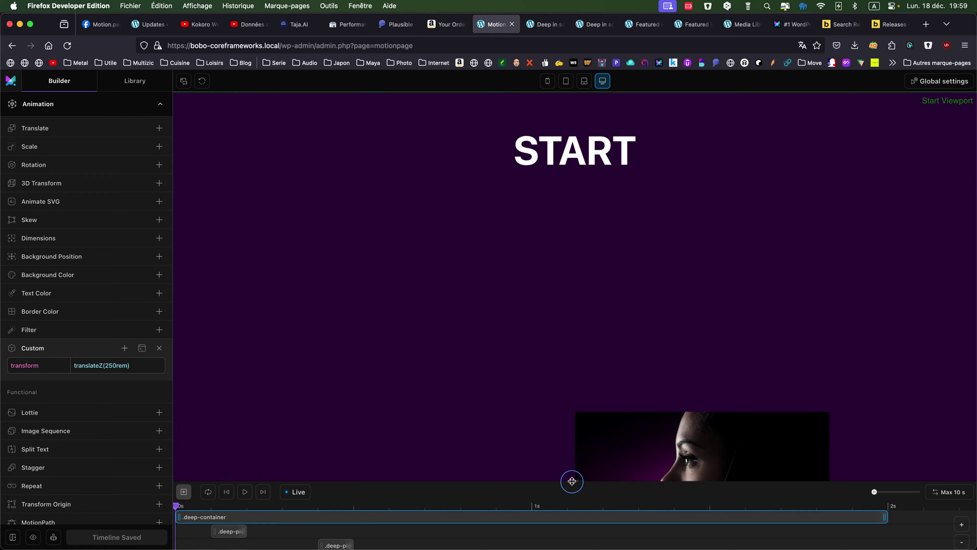
Enlarge the Motion.page timeline to show all four .deep-pic tracks and inspect the first clip's blur and opacity.
drag(573, 481, 574, 383)
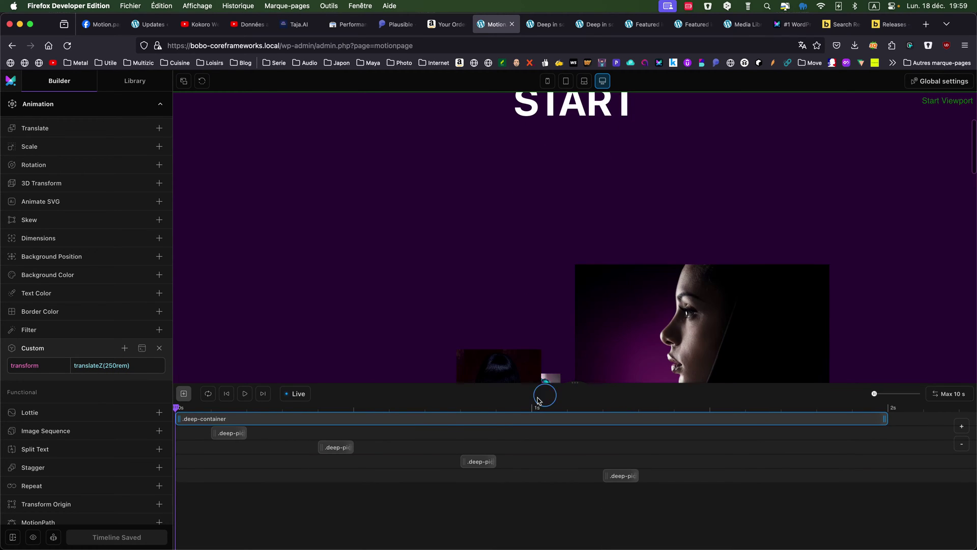
scroll(135, 421, down, 2)
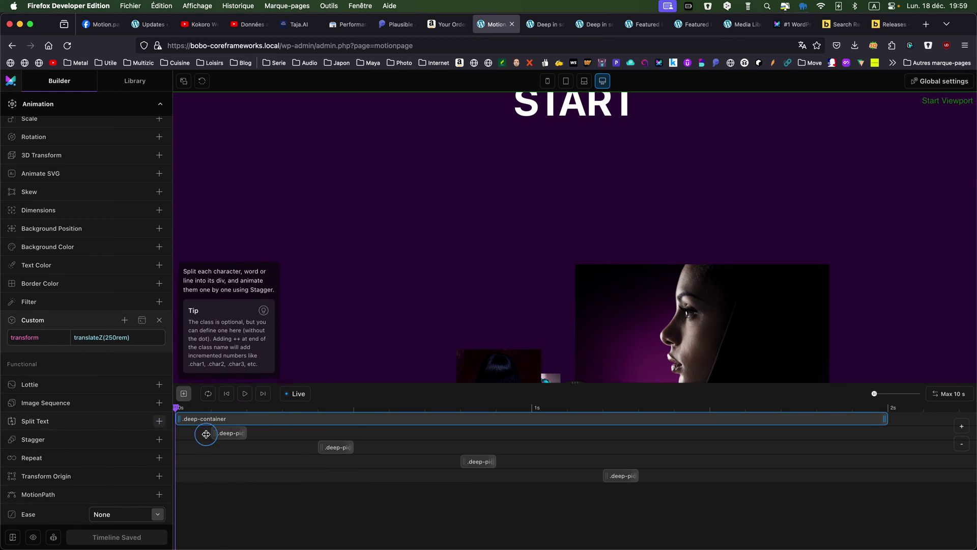
click(230, 433)
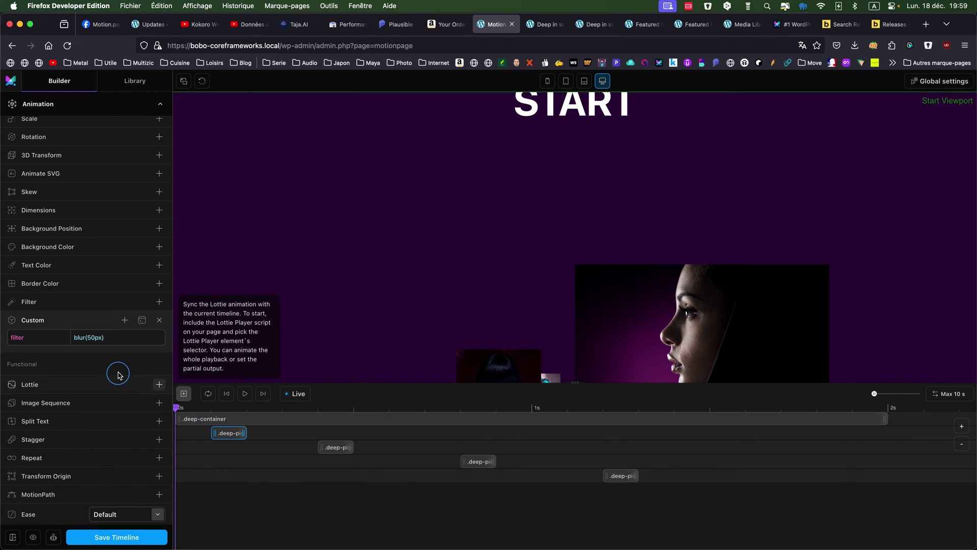
Return to the deep-in-screen-effect front-end preview, with START centred on the dark purple page.
scroll(118, 371, up, 2)
scroll(116, 371, up, 6)
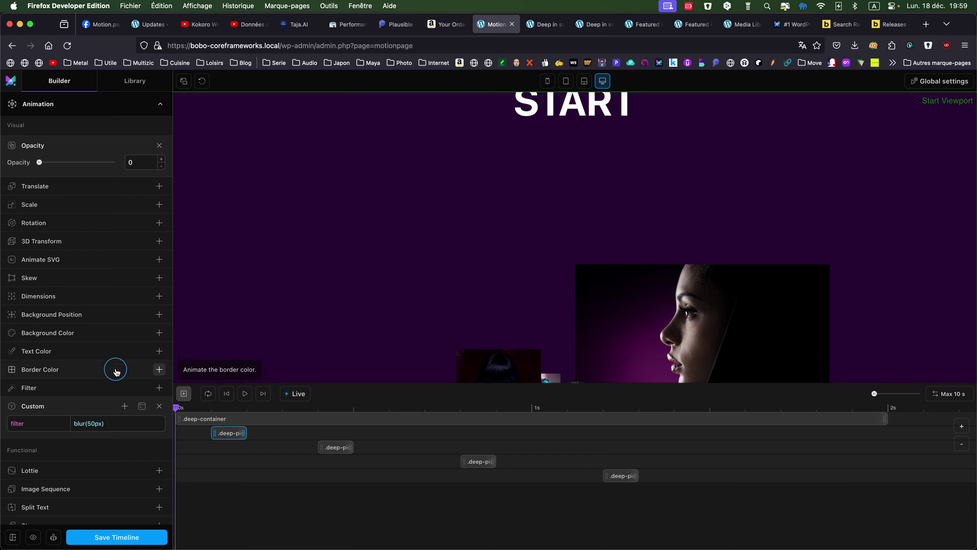
scroll(116, 372, up, 1)
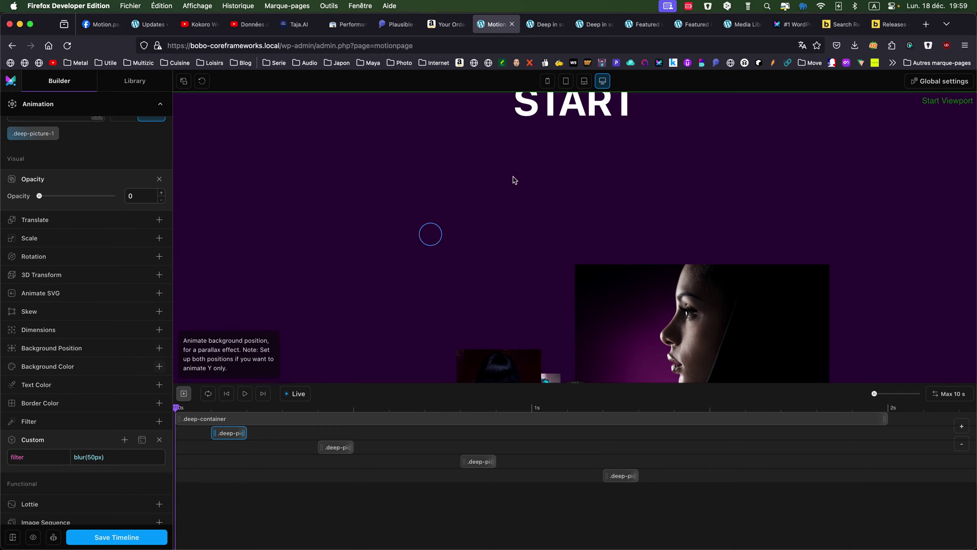
click(589, 23)
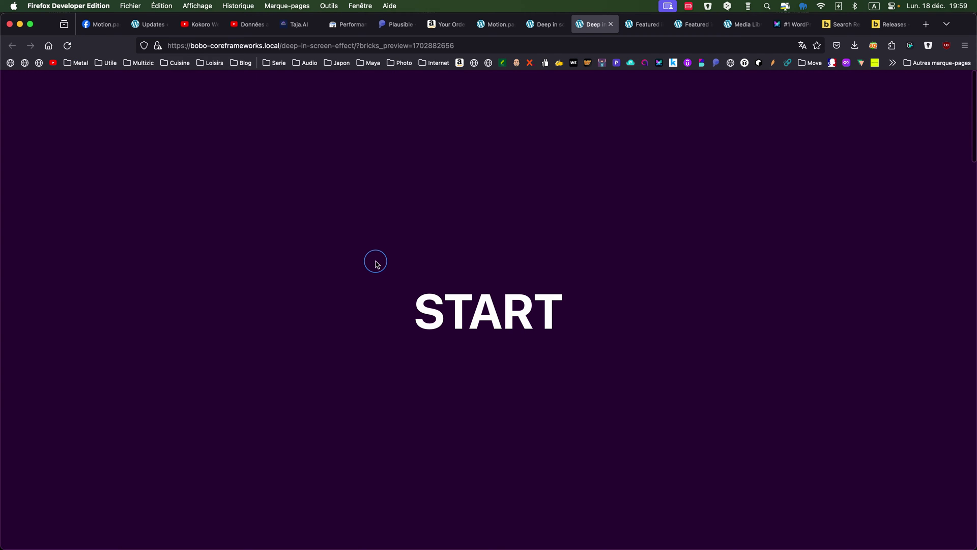
scroll(375, 262, down, 5)
scroll(375, 262, down, 5)
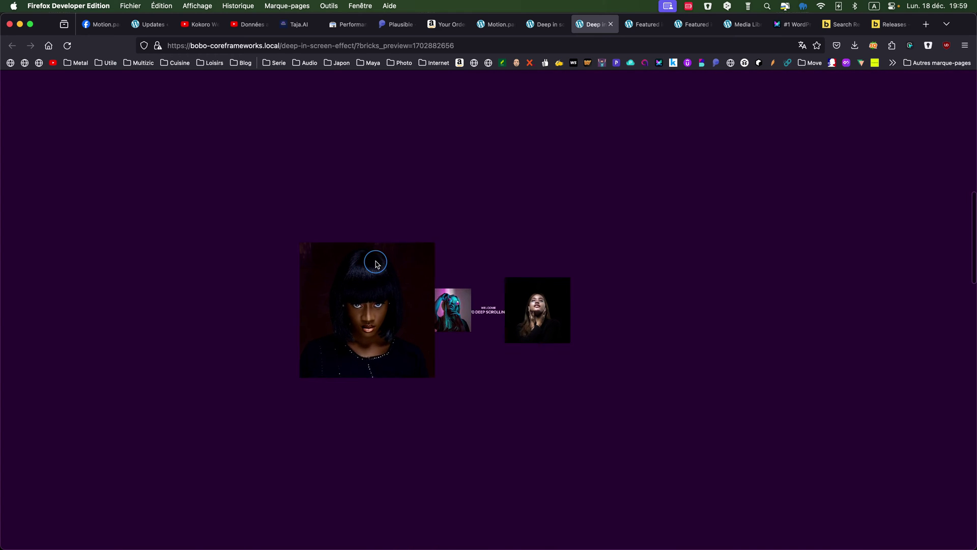
scroll(375, 262, down, 3)
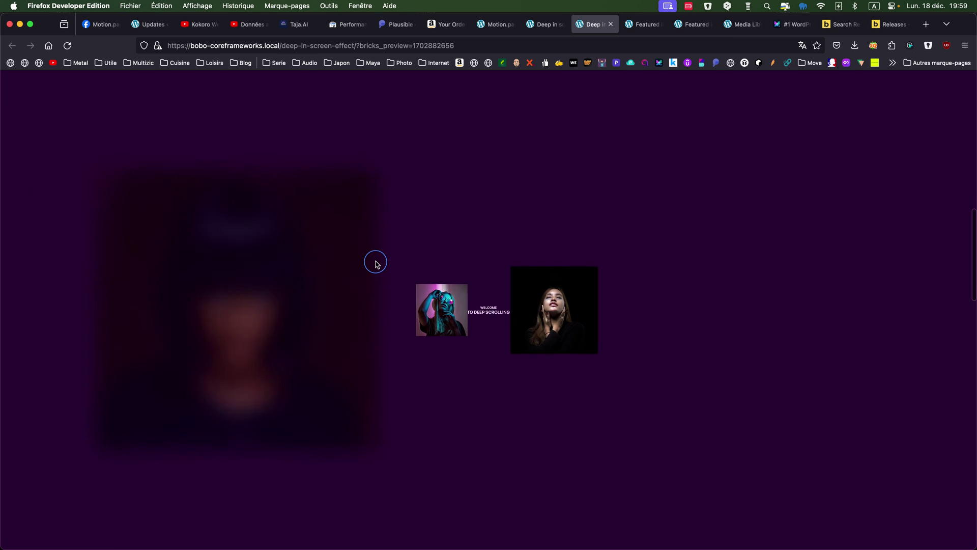
scroll(376, 262, down, 5)
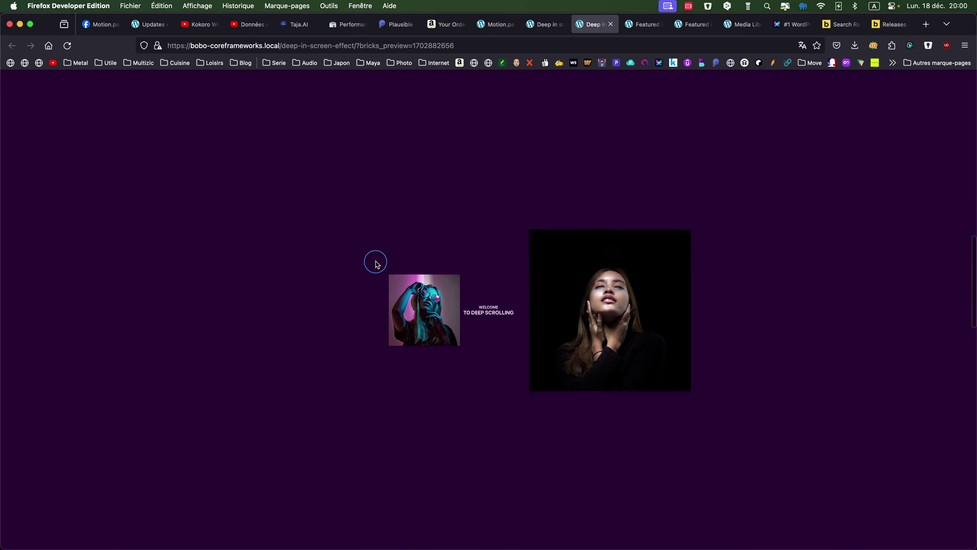
scroll(375, 262, down, 5)
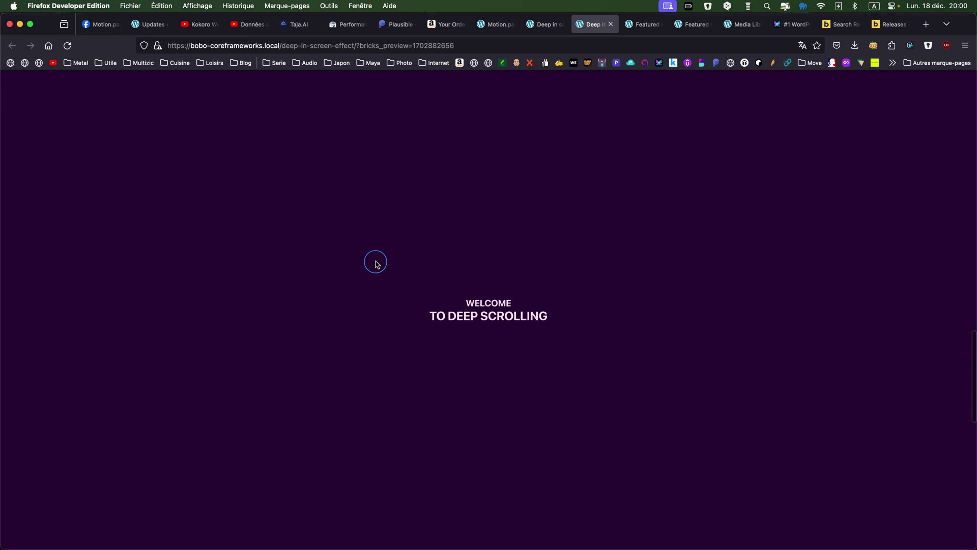
scroll(375, 262, down, 4)
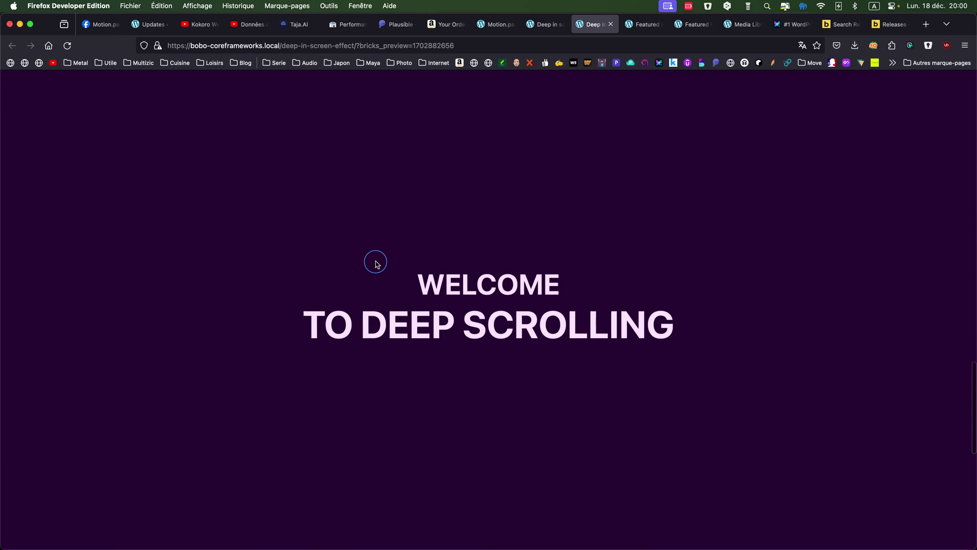
scroll(375, 262, down, 5)
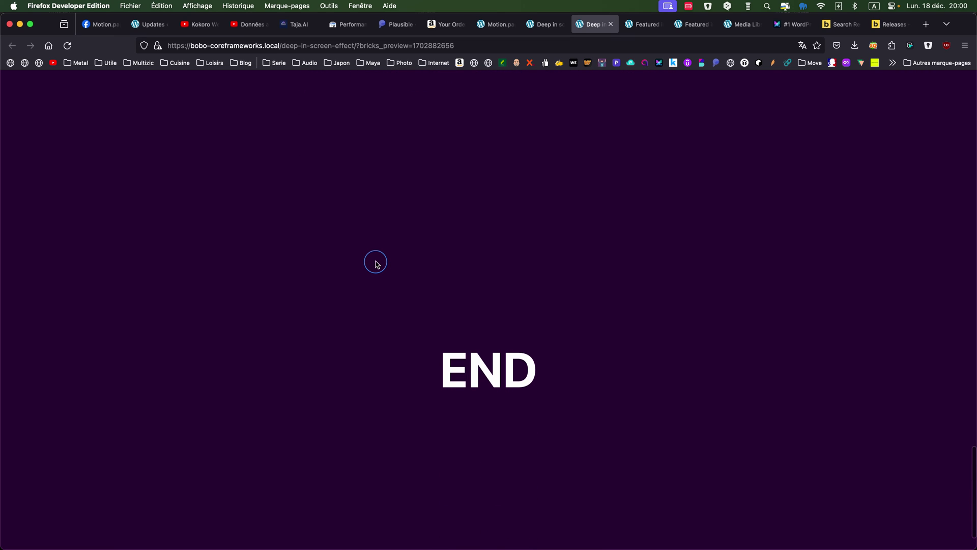
scroll(377, 261, up, 5)
scroll(379, 259, up, 5)
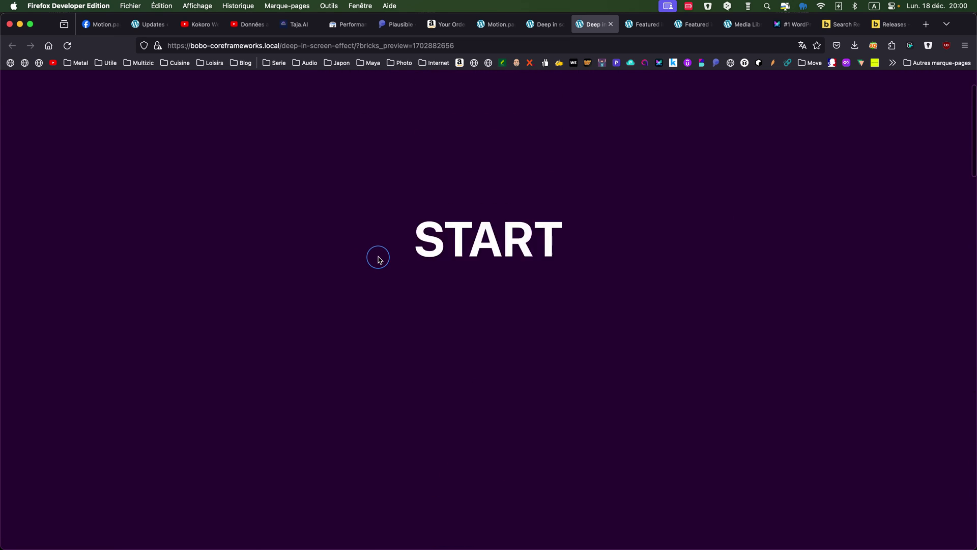